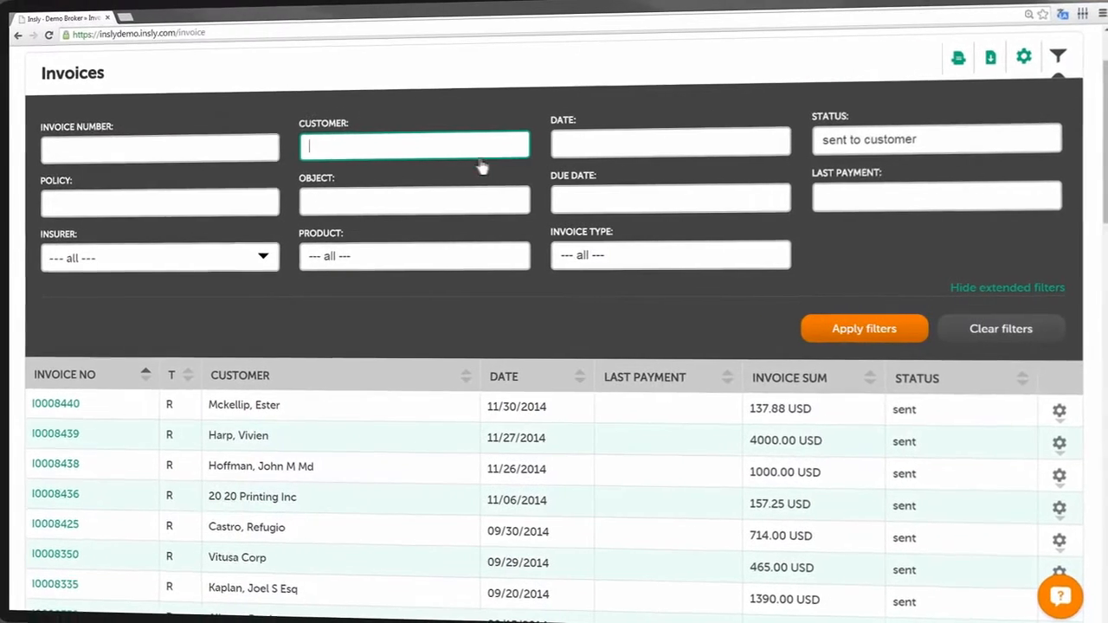
Step: Examine the invoice list's filter fields and the actions available for the first invoice in the list
{"action": "left_click", "coordinate": [641, 145]}
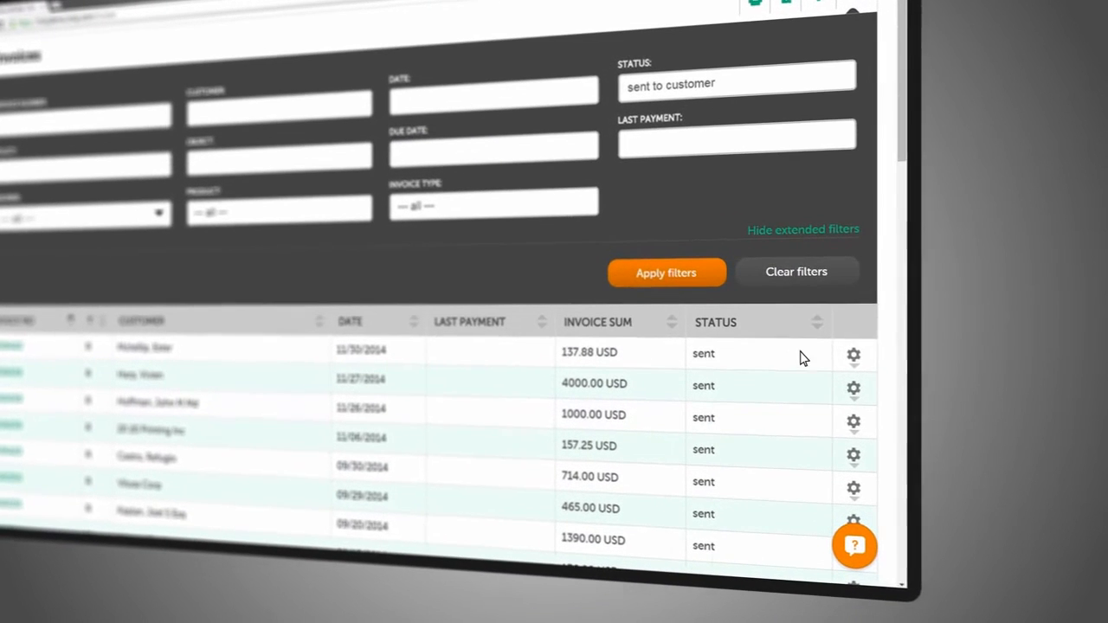
{"action": "left_click", "coordinate": [877, 361]}
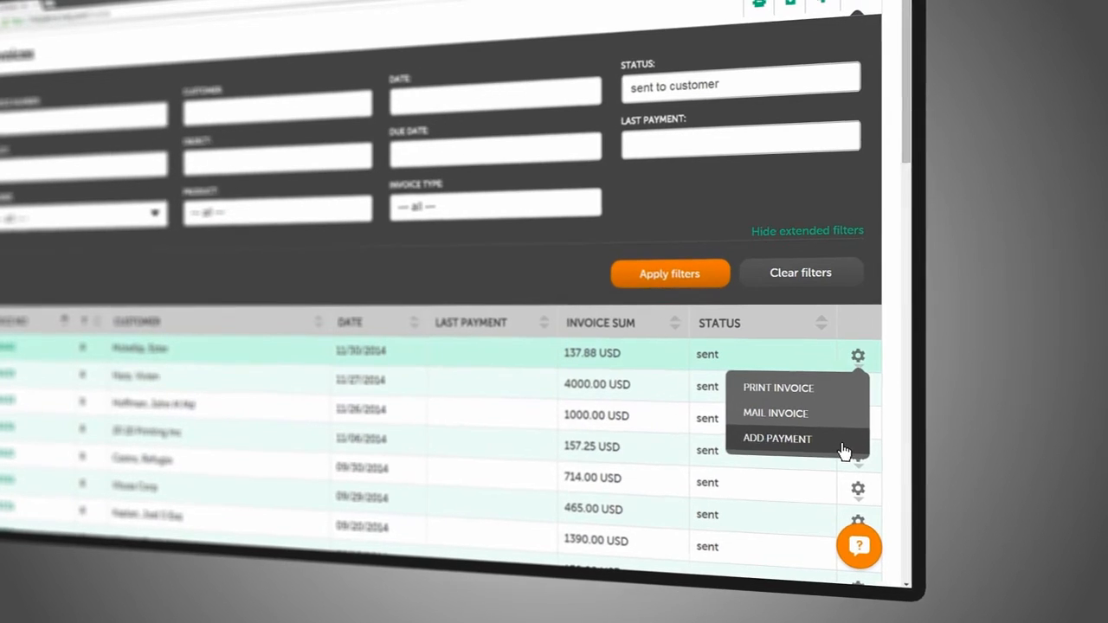
{"action": "left_click", "coordinate": [826, 441]}
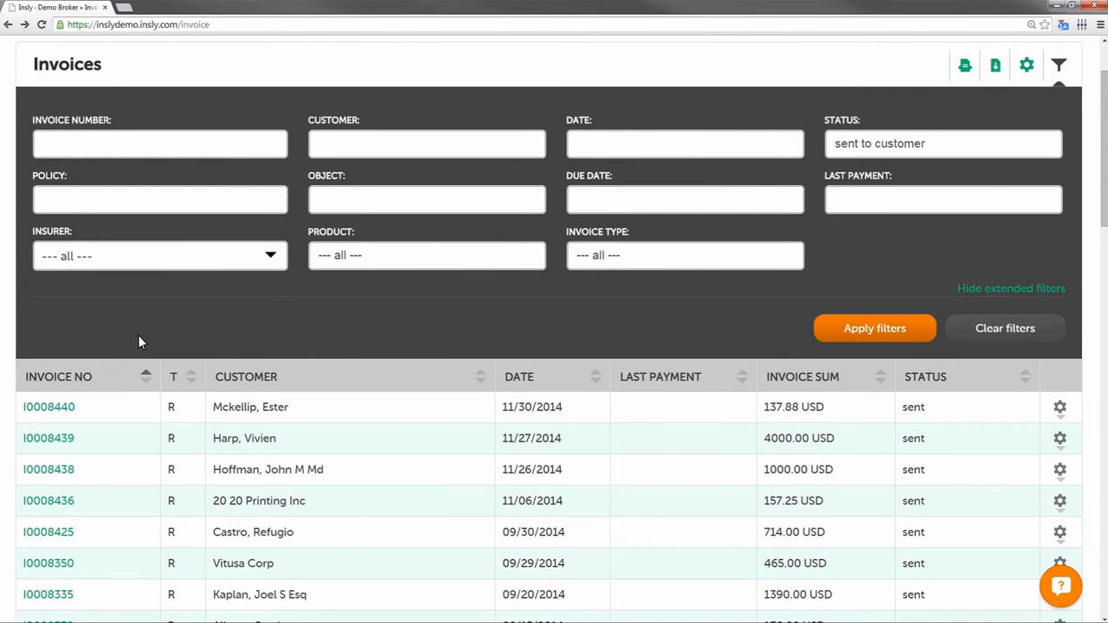
Step: Filter the policies by the customer's surname and open the first unissued policy in the filtered list
{"action": "scroll", "coordinate": [138, 337], "scroll_direction": "up", "scroll_amount": 2}
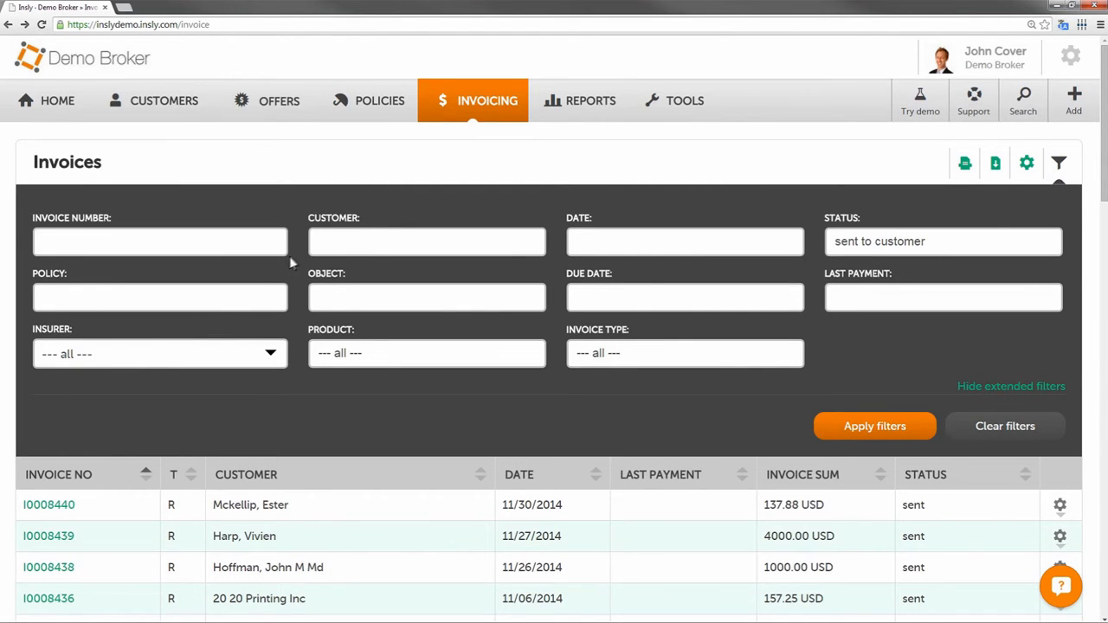
{"action": "left_click", "coordinate": [413, 120]}
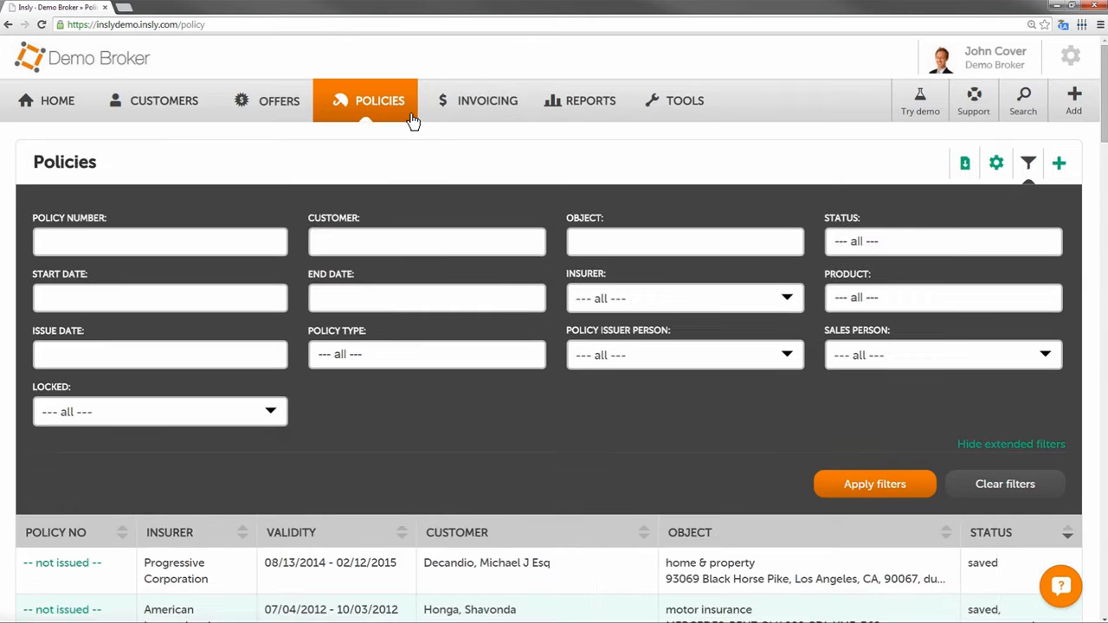
{"action": "type", "text": "doe"}
{"action": "left_click", "coordinate": [836, 487]}
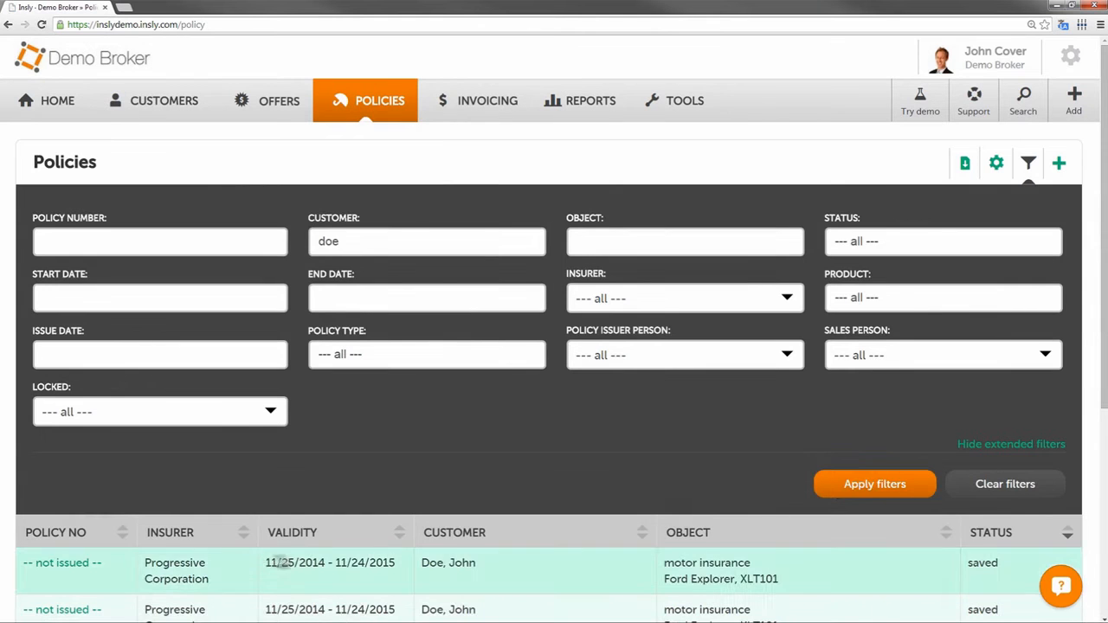
{"action": "left_click", "coordinate": [88, 565]}
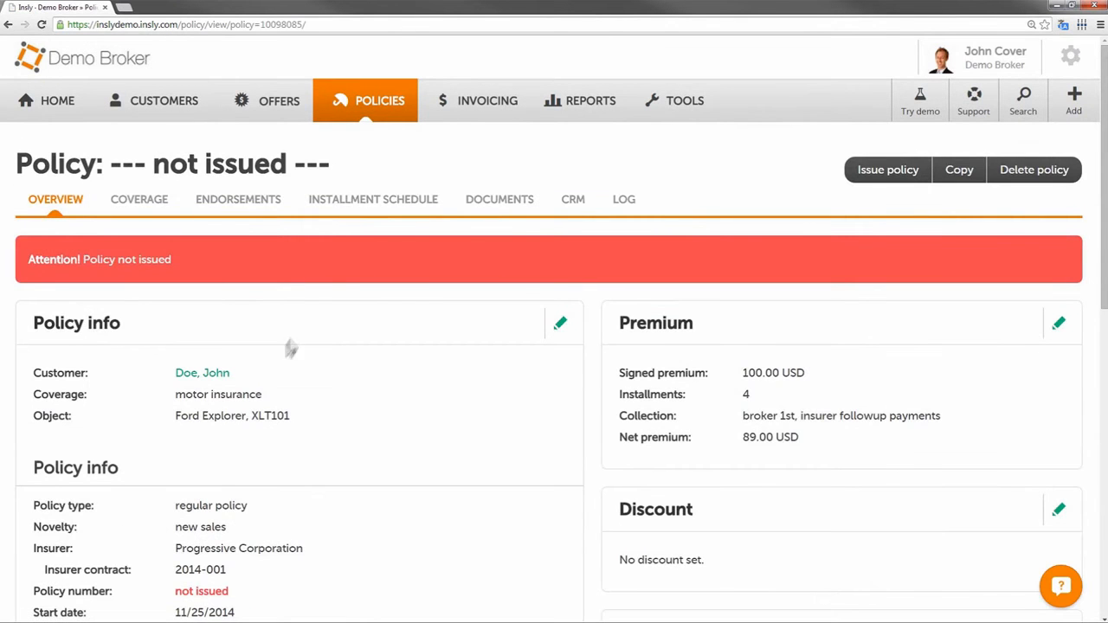
Step: Create an invoice for the first installment in the policy's installment schedule
{"action": "left_click", "coordinate": [363, 201]}
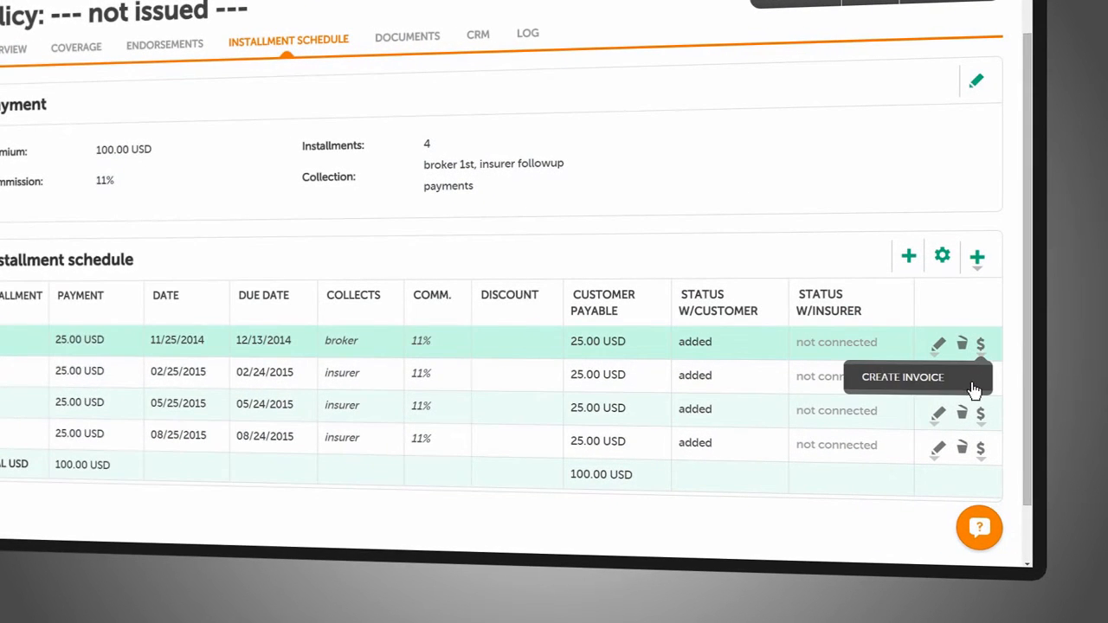
{"action": "left_click", "coordinate": [973, 390]}
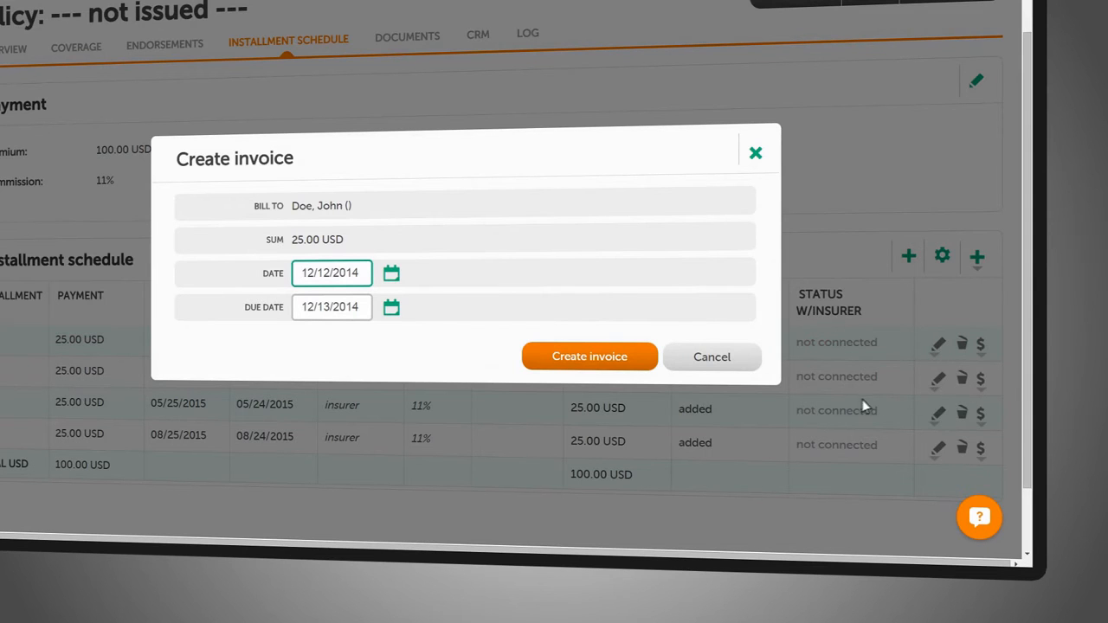
{"action": "left_click", "coordinate": [639, 362]}
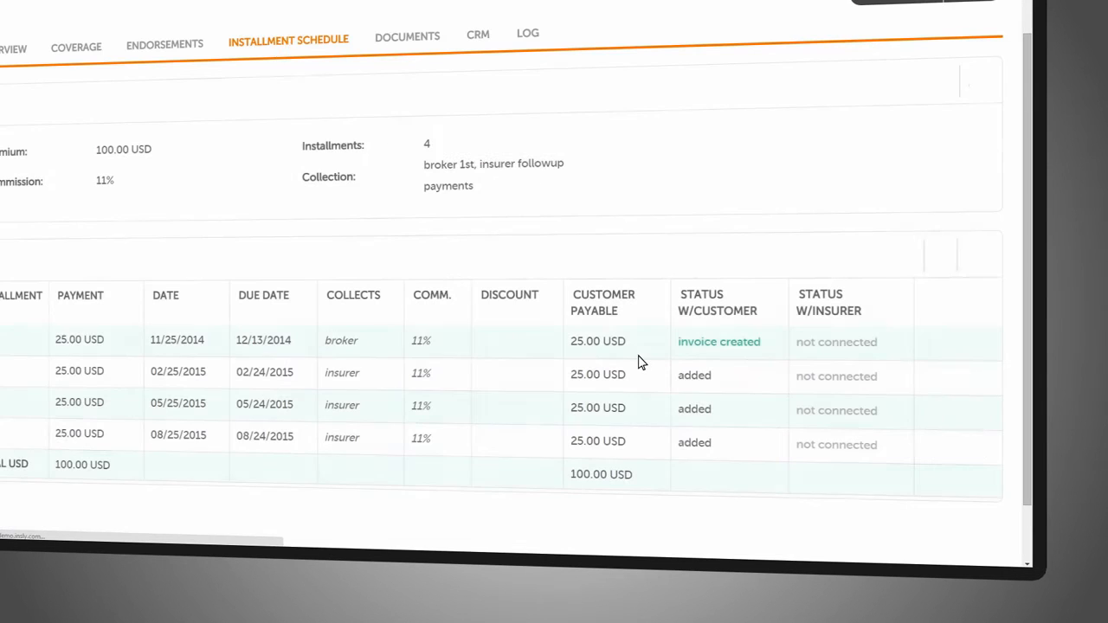
Step: Open the first installment's new invoice from its customer status and review the invoice data and services
{"action": "left_click", "coordinate": [704, 346]}
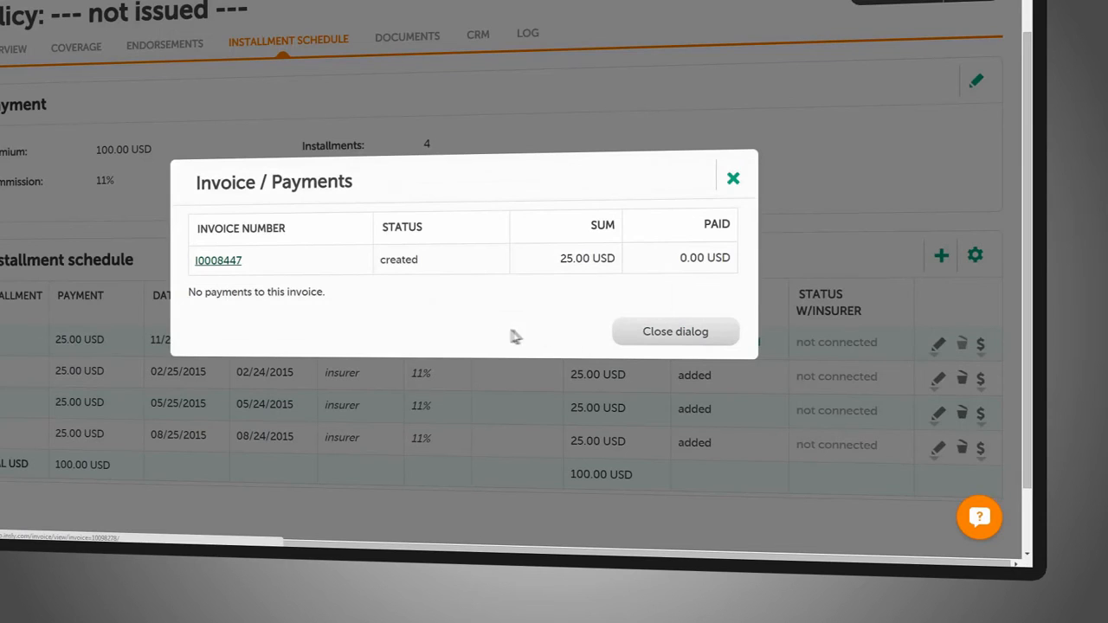
{"action": "left_click", "coordinate": [214, 264]}
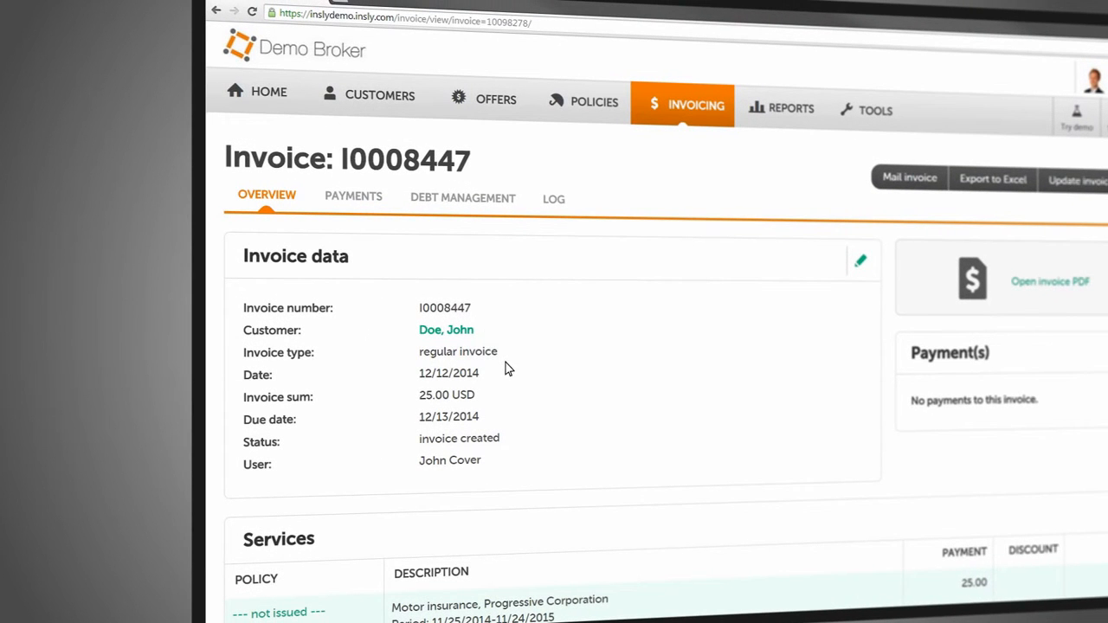
{"action": "scroll", "coordinate": [478, 407], "scroll_direction": "down", "scroll_amount": 3}
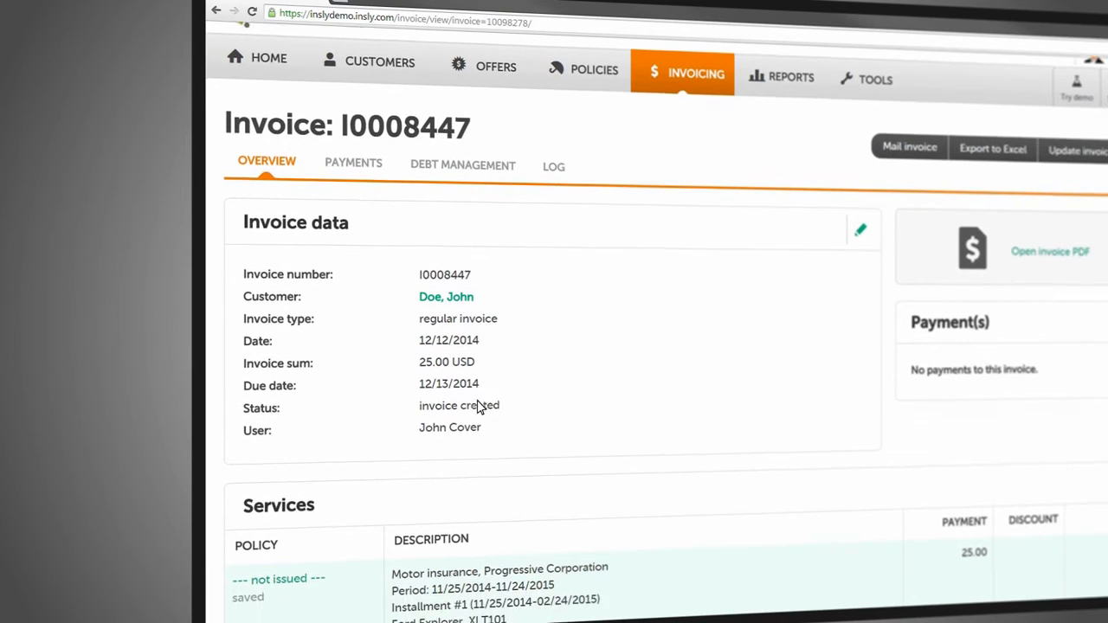
{"action": "scroll", "coordinate": [415, 405], "scroll_direction": "down", "scroll_amount": 1}
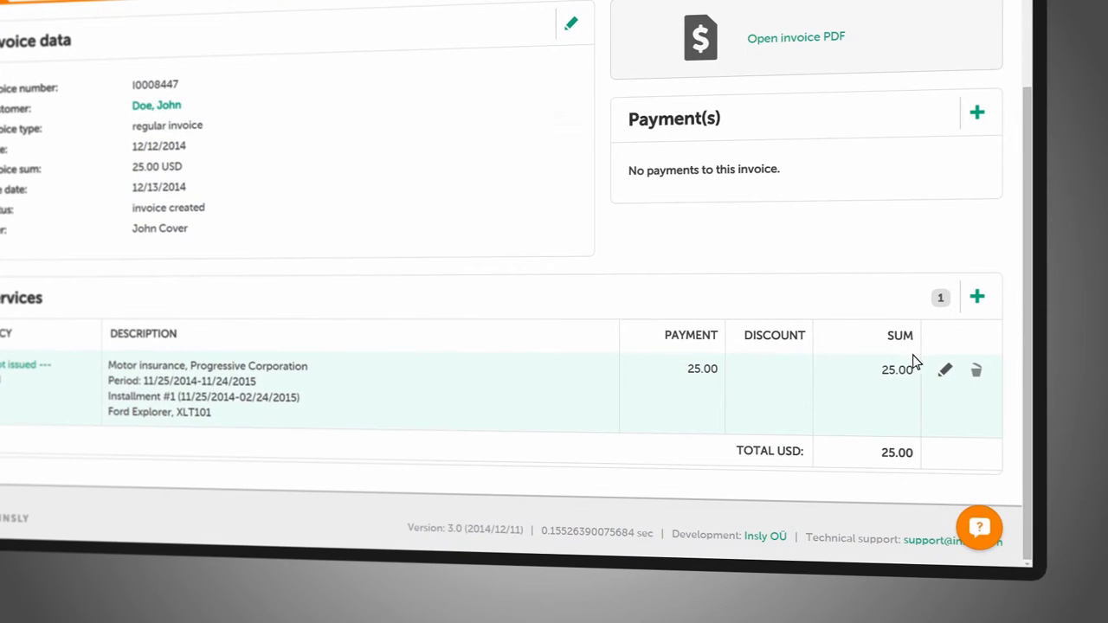
Step: Examine the service row's editable description and the option for adding a payment to the invoice
{"action": "left_click", "coordinate": [945, 371]}
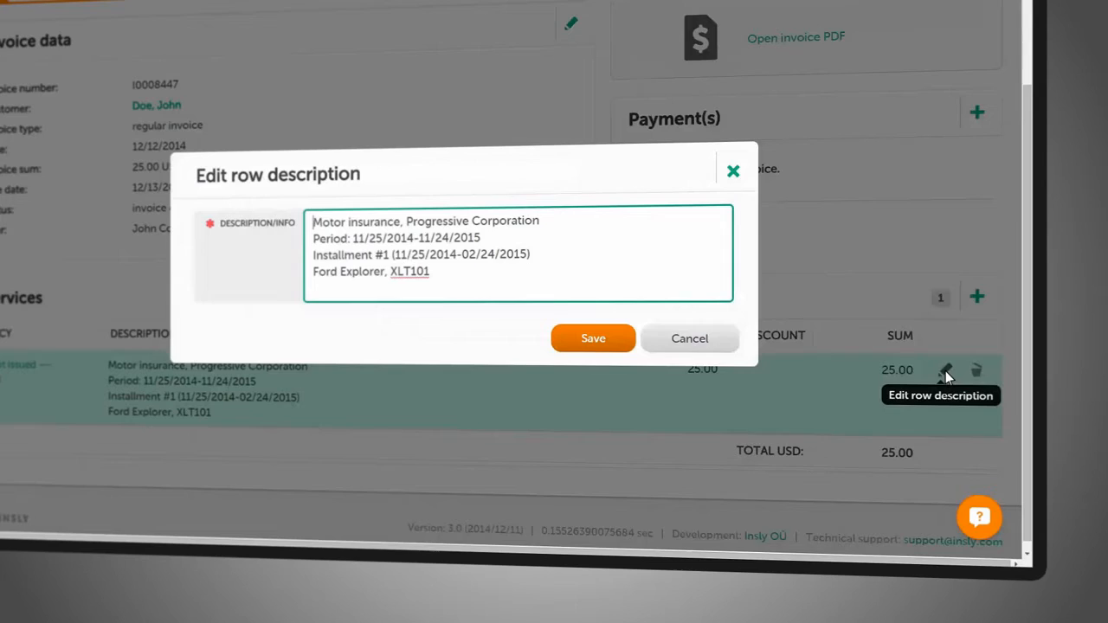
{"action": "left_click", "coordinate": [734, 173]}
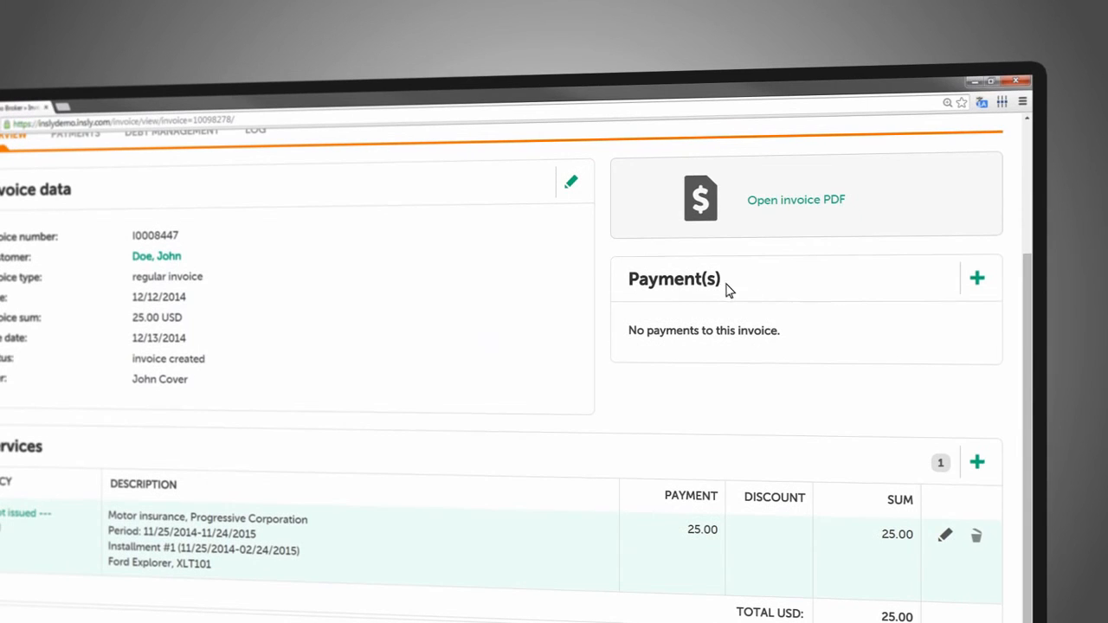
{"action": "left_click", "coordinate": [978, 280]}
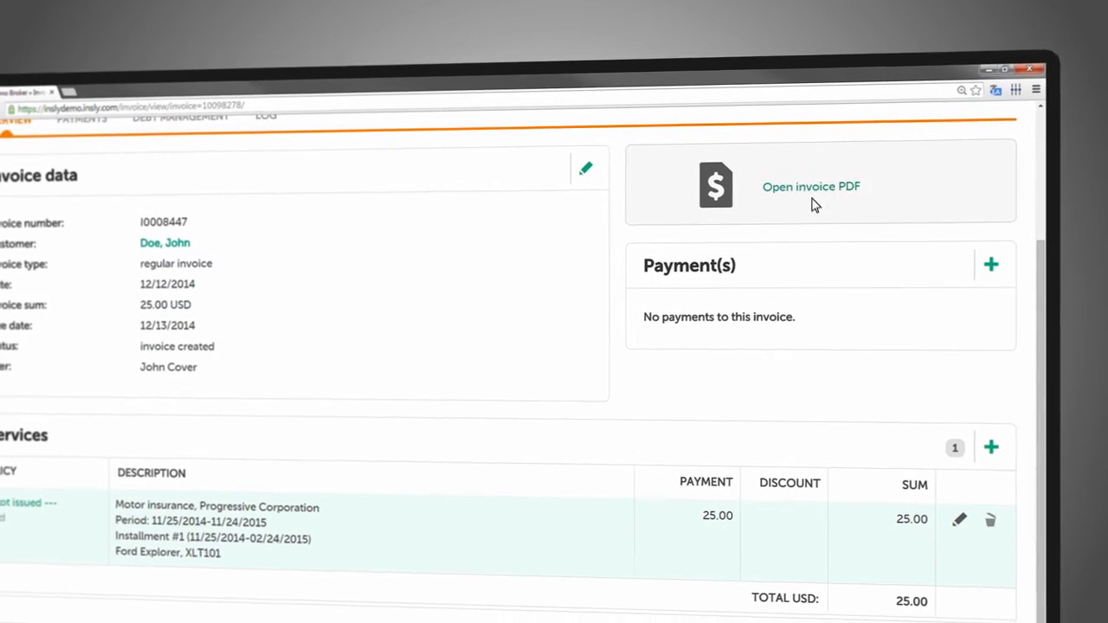
Step: View the invoice as a PDF and close it, and check the invoice's payments and debt management records
{"action": "left_click", "coordinate": [811, 197]}
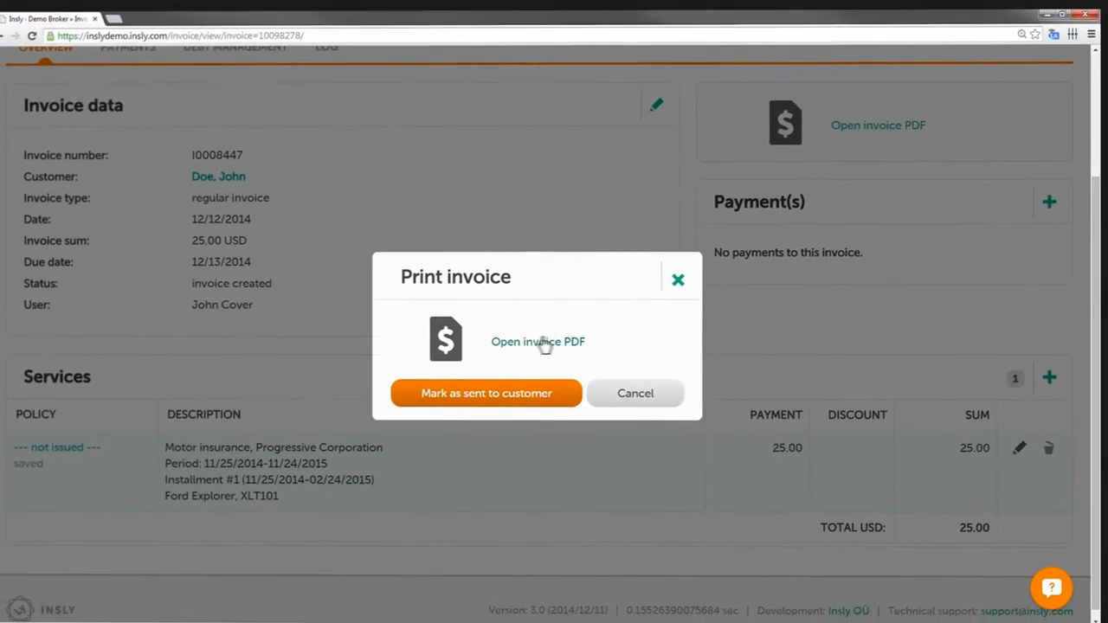
{"action": "left_click", "coordinate": [512, 343]}
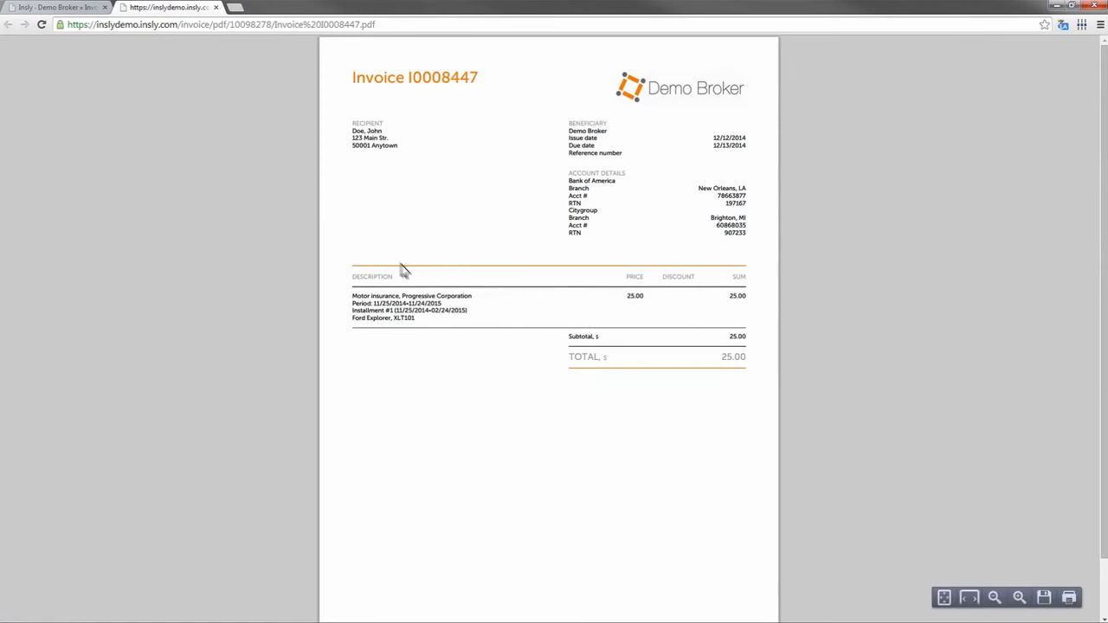
{"action": "left_click", "coordinate": [216, 7]}
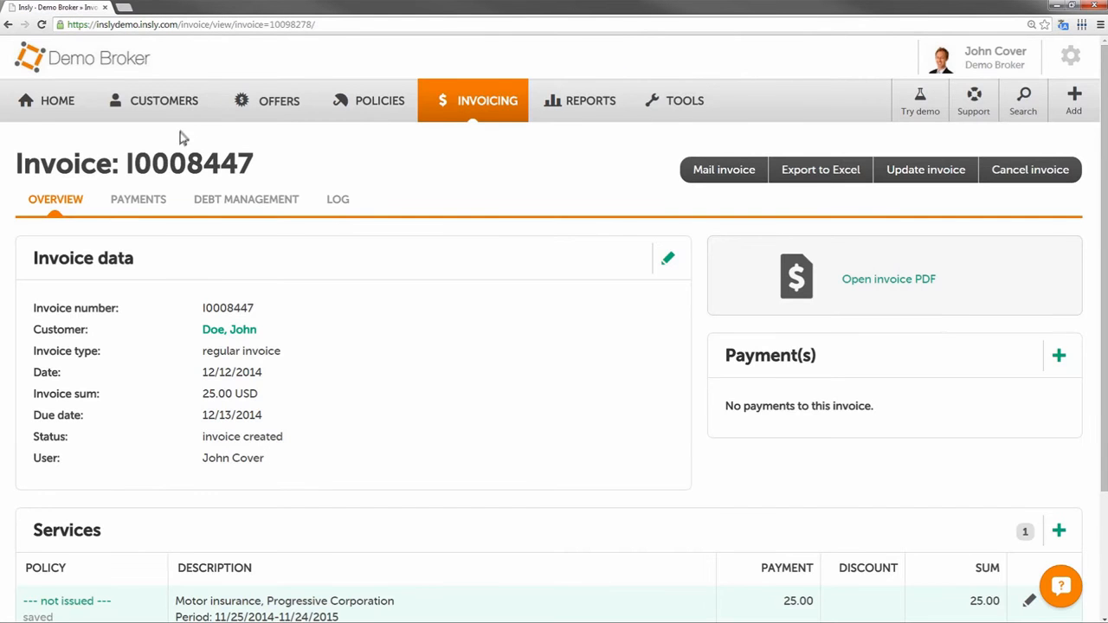
{"action": "left_click", "coordinate": [137, 202]}
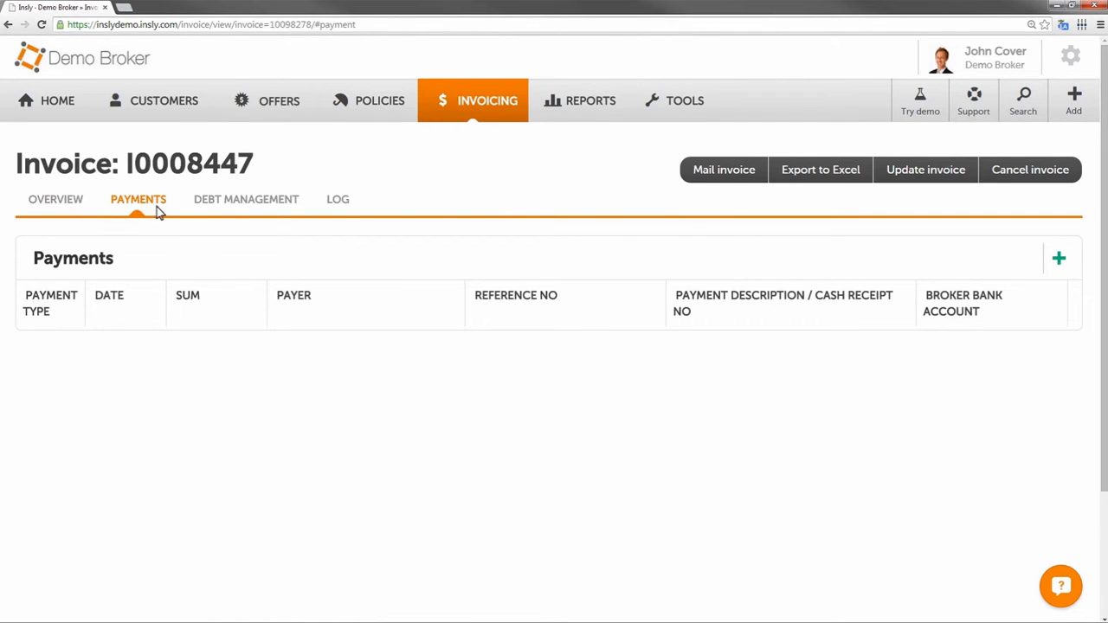
{"action": "left_click", "coordinate": [255, 202]}
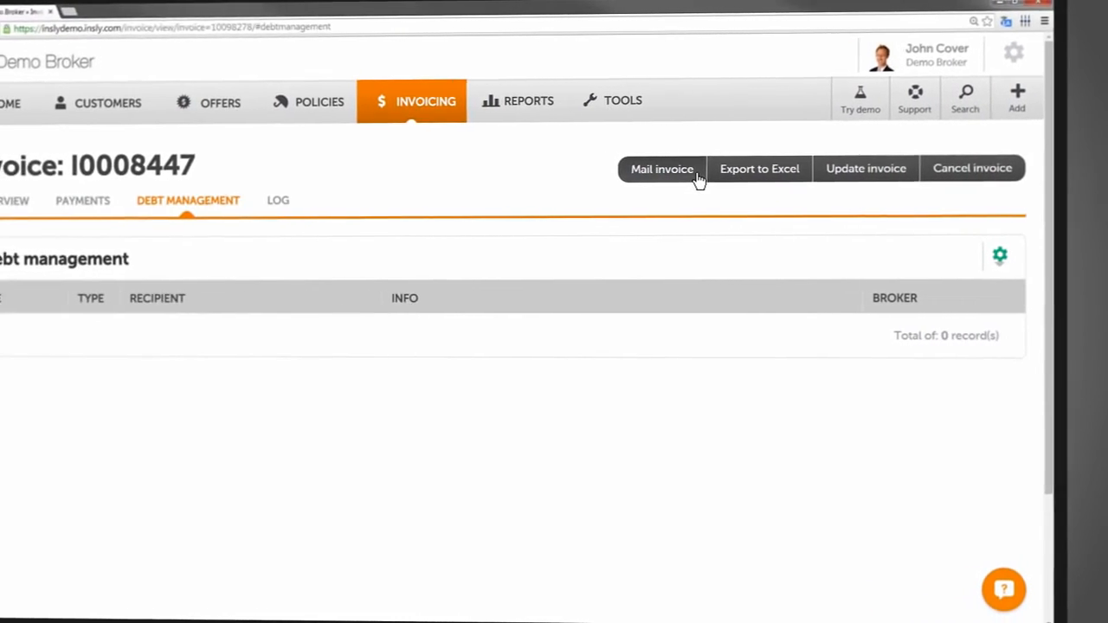
Step: E-mail the invoice to the customer with the prefilled subject and message and the invoice attached
{"action": "left_click", "coordinate": [731, 173]}
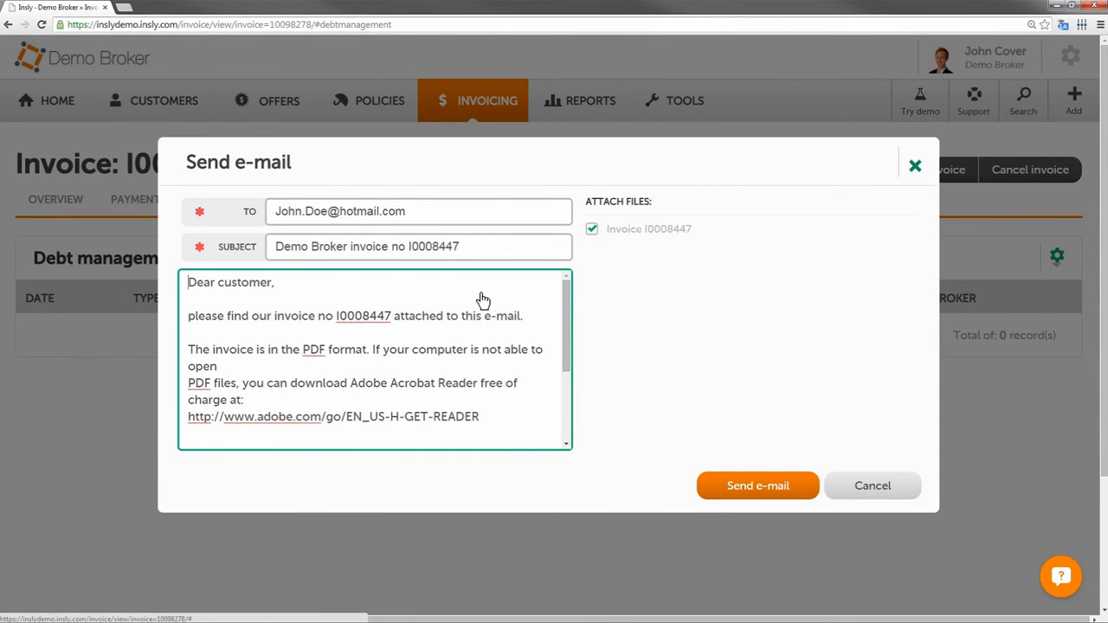
{"action": "left_click", "coordinate": [756, 488]}
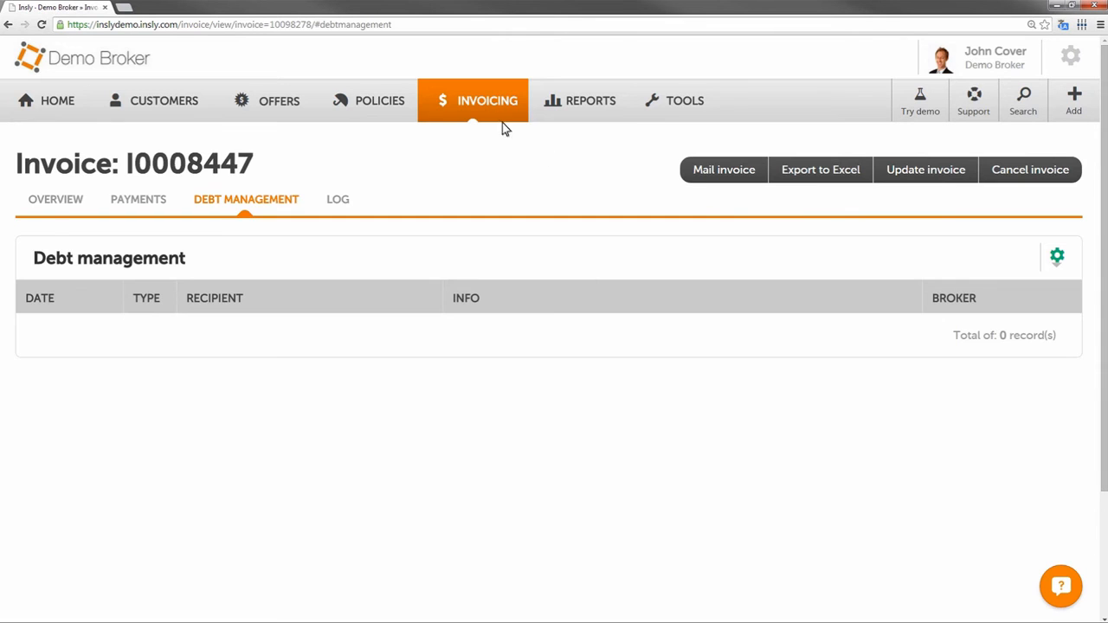
Step: Generate invoices for all installments listed for the customer under Generate invoices, without creating consolidated invoices
{"action": "mouse_move", "coordinate": [495, 118]}
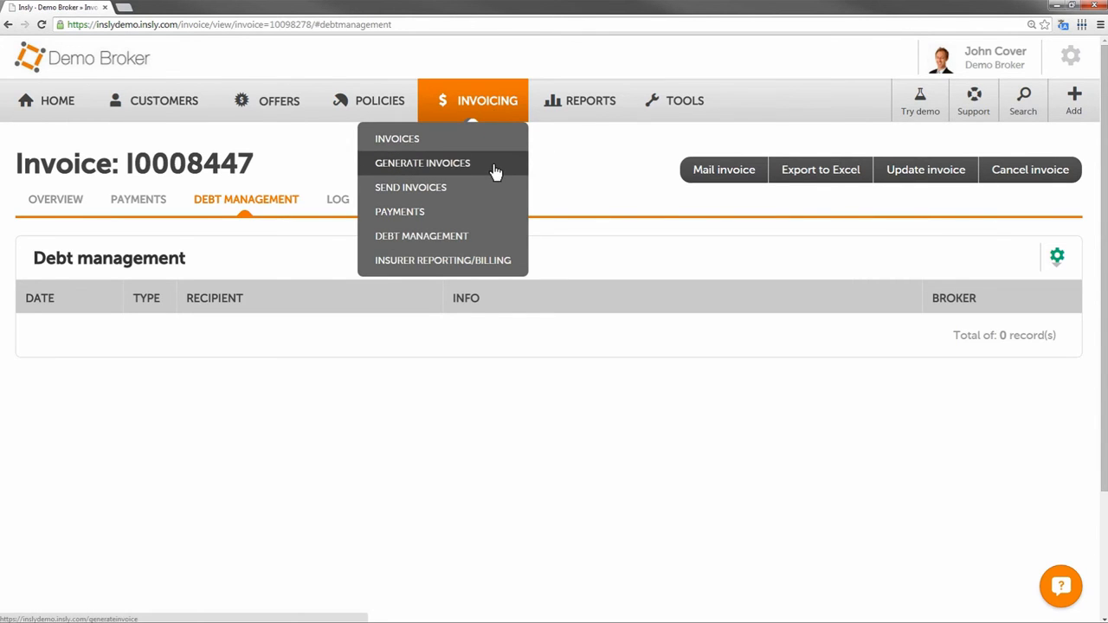
{"action": "left_click", "coordinate": [495, 167]}
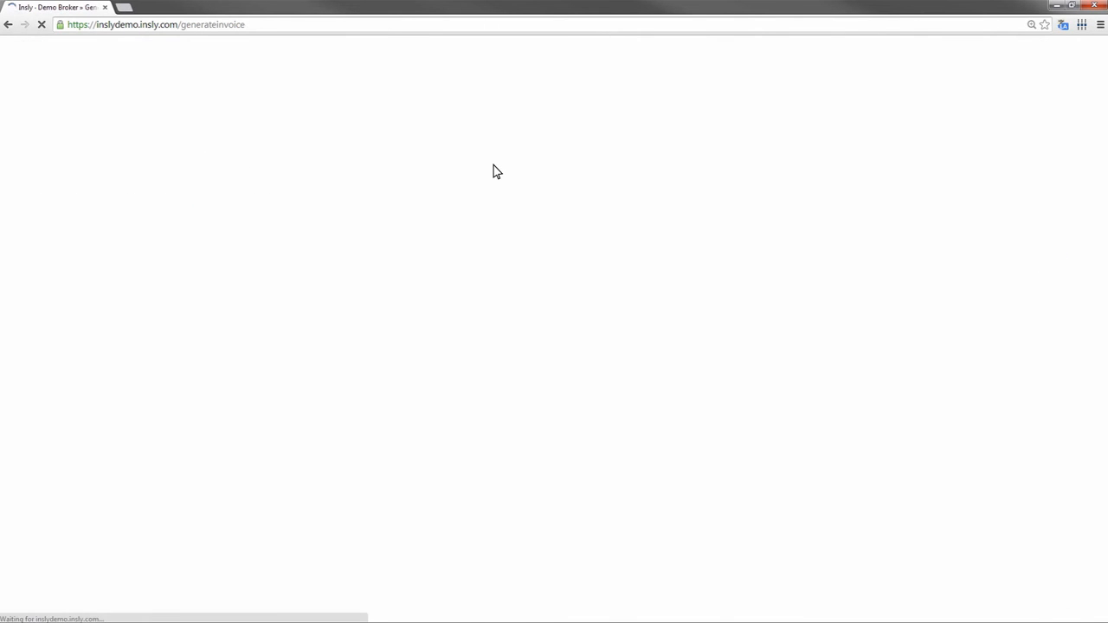
{"action": "scroll", "coordinate": [404, 289], "scroll_direction": "down", "scroll_amount": 2}
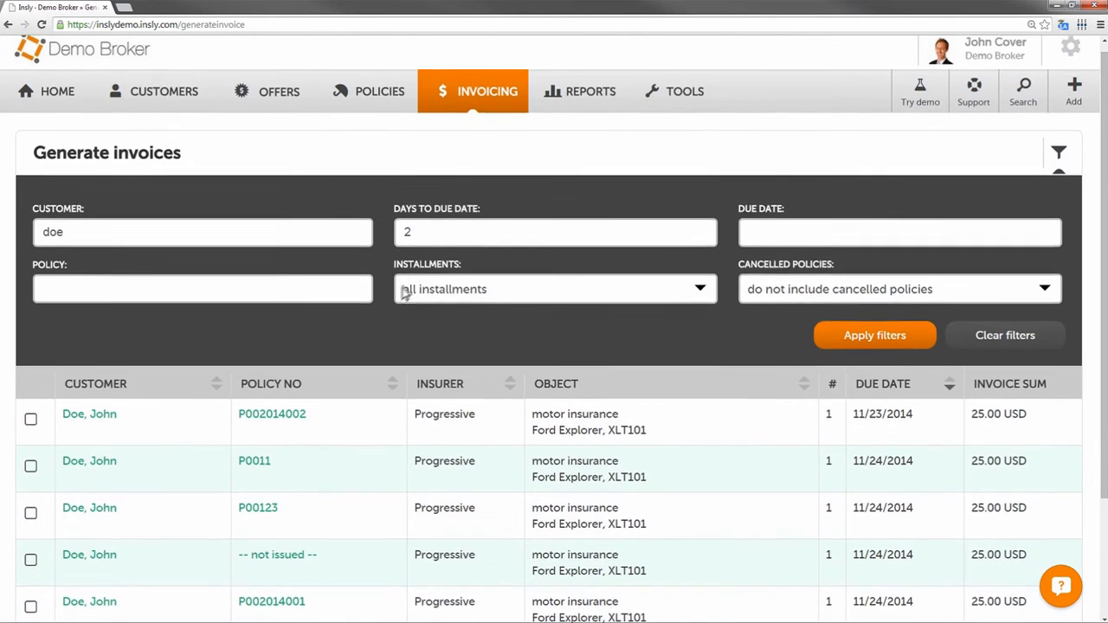
{"action": "scroll", "coordinate": [236, 426], "scroll_direction": "down", "scroll_amount": 2}
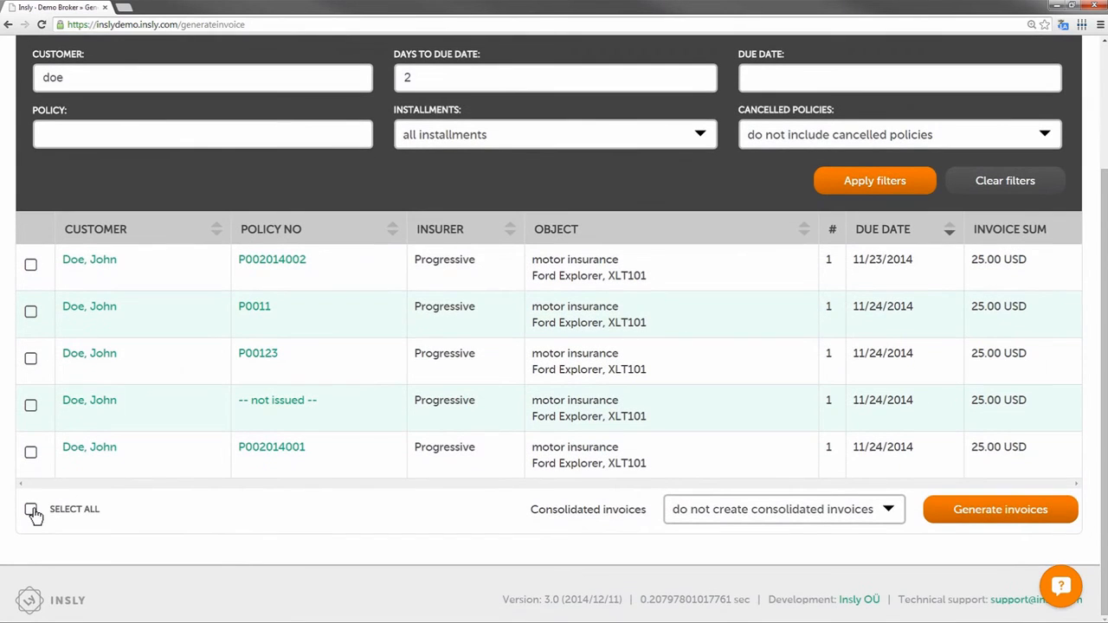
{"action": "left_click", "coordinate": [30, 509]}
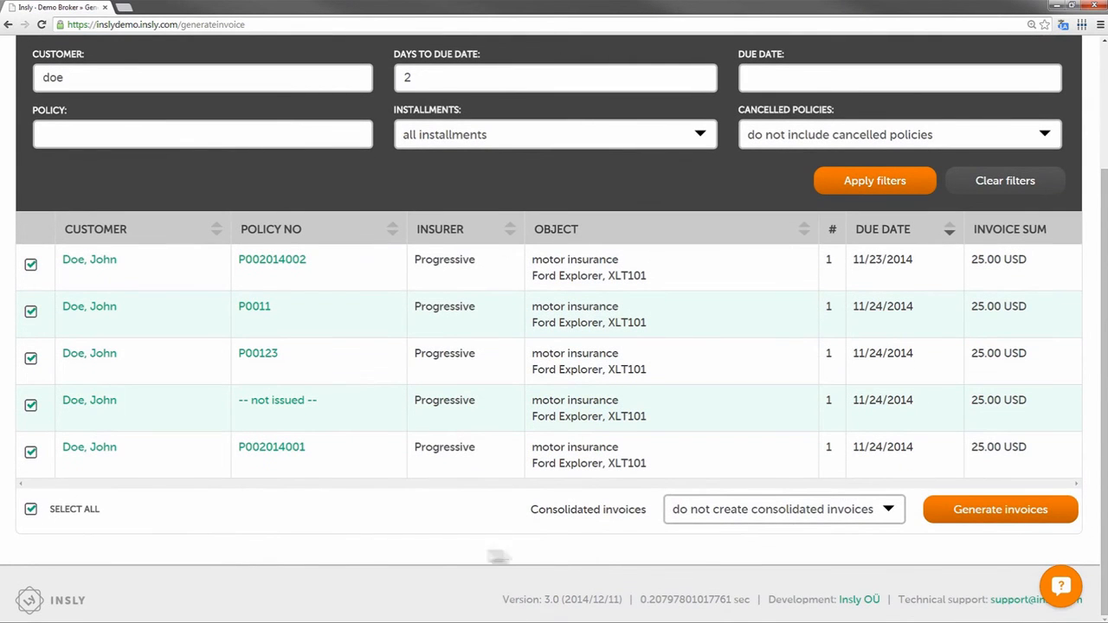
{"action": "left_click", "coordinate": [1011, 510]}
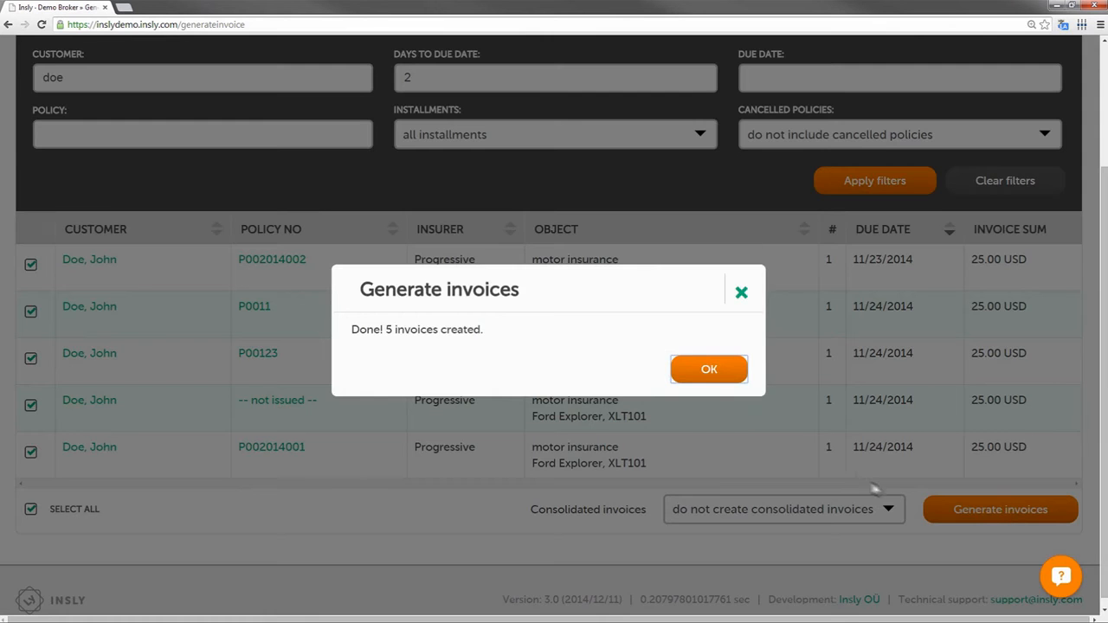
{"action": "left_click", "coordinate": [709, 371]}
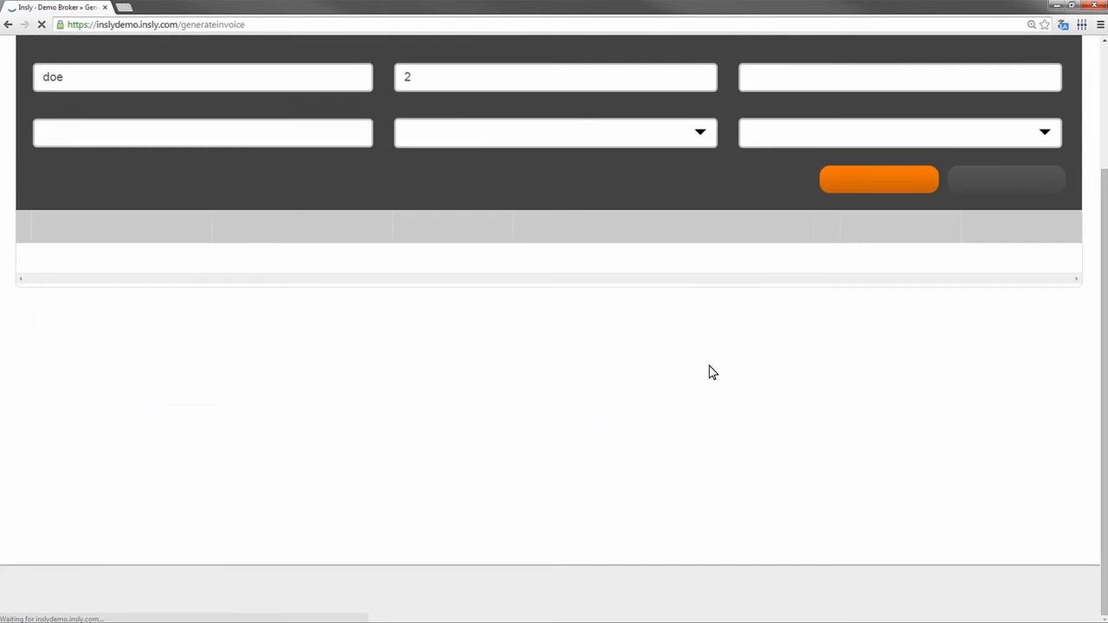
Step: Open the Send invoices page and check the available actions, keeping it on send by e-mail
{"action": "scroll", "coordinate": [711, 372], "scroll_direction": "up", "scroll_amount": 2}
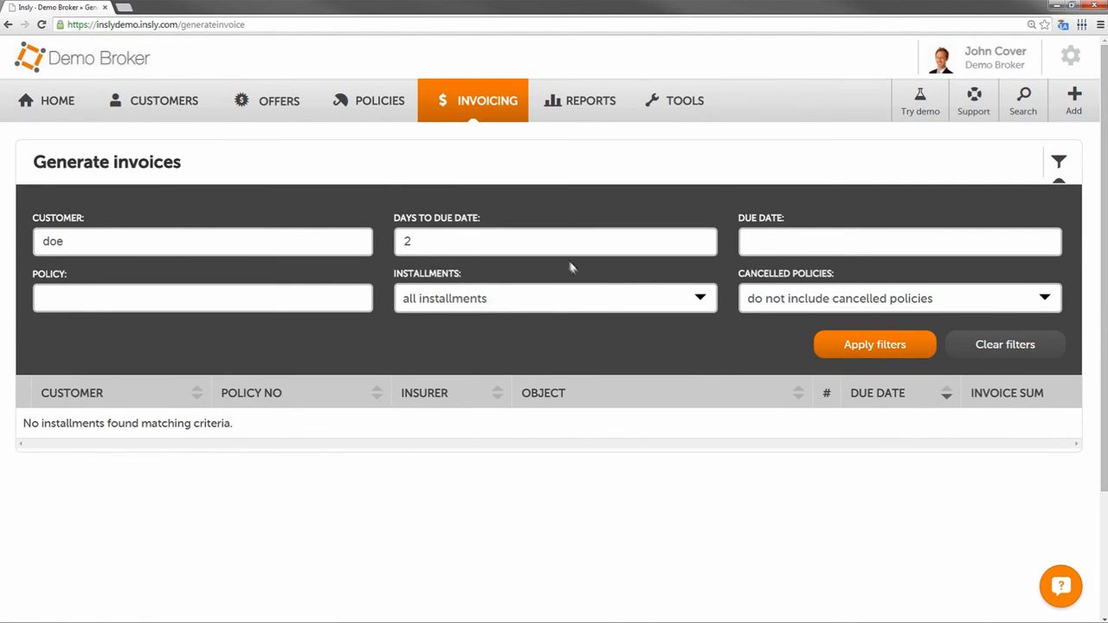
{"action": "left_click", "coordinate": [486, 104]}
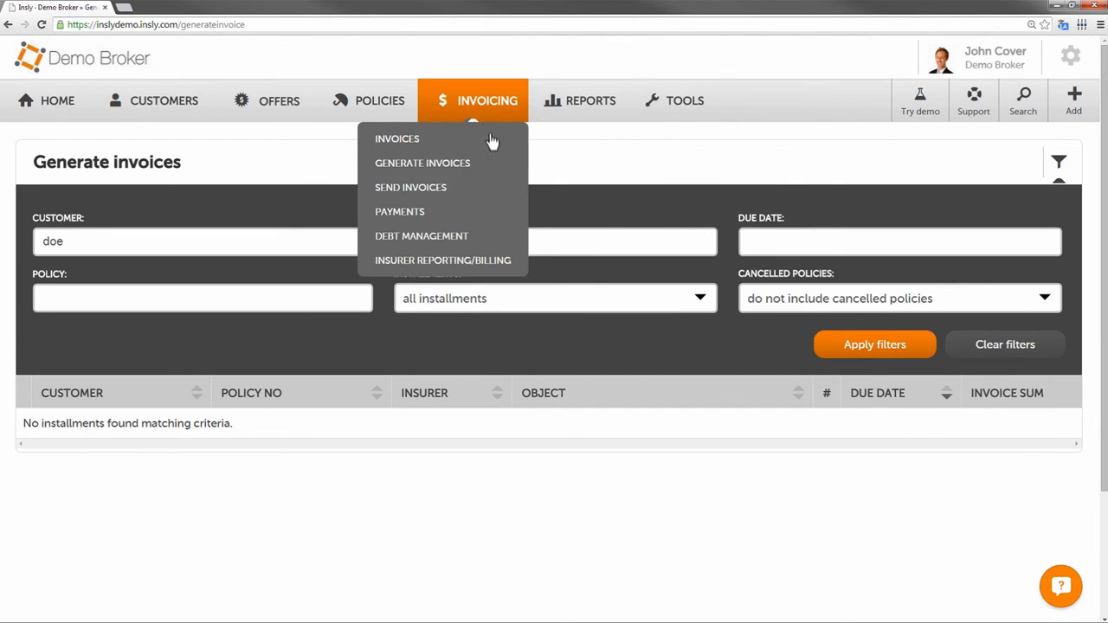
{"action": "left_click", "coordinate": [486, 192]}
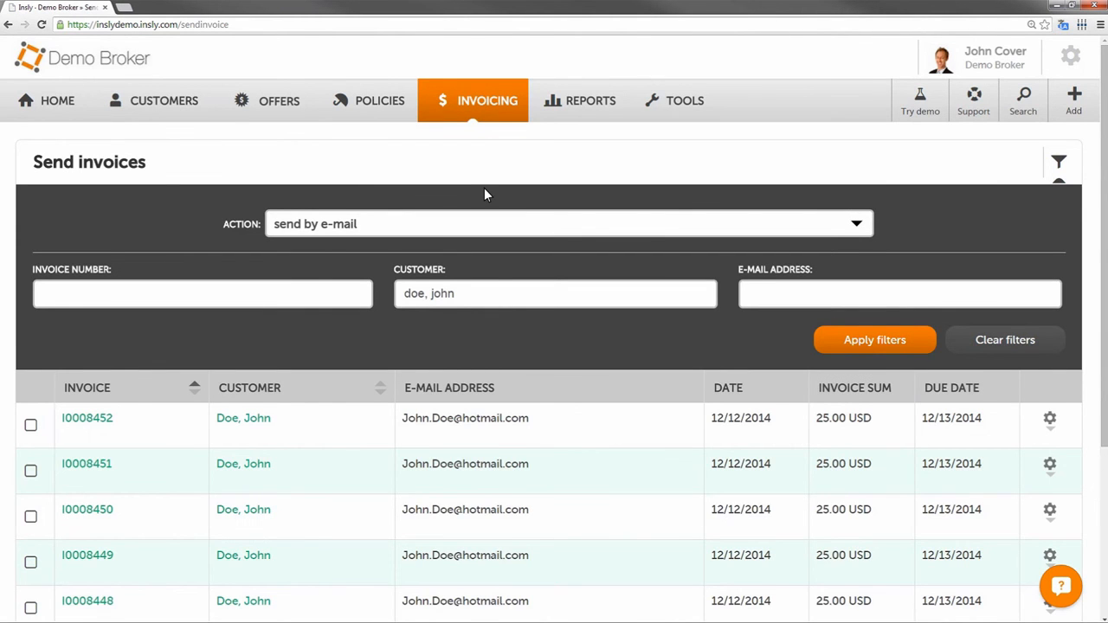
{"action": "left_click", "coordinate": [472, 230]}
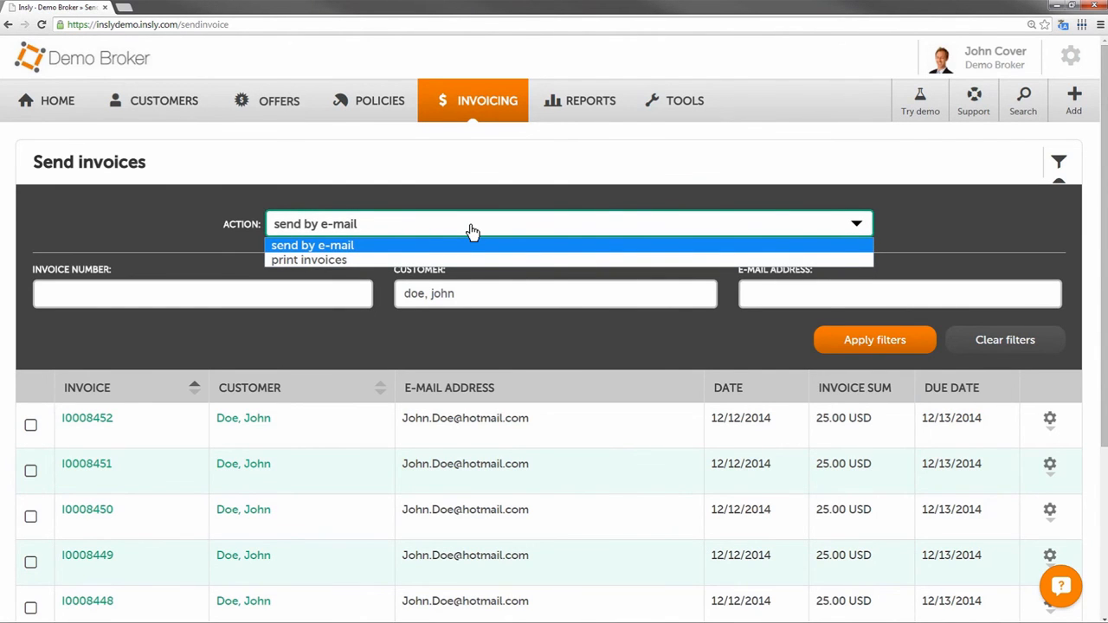
{"action": "left_click", "coordinate": [472, 230]}
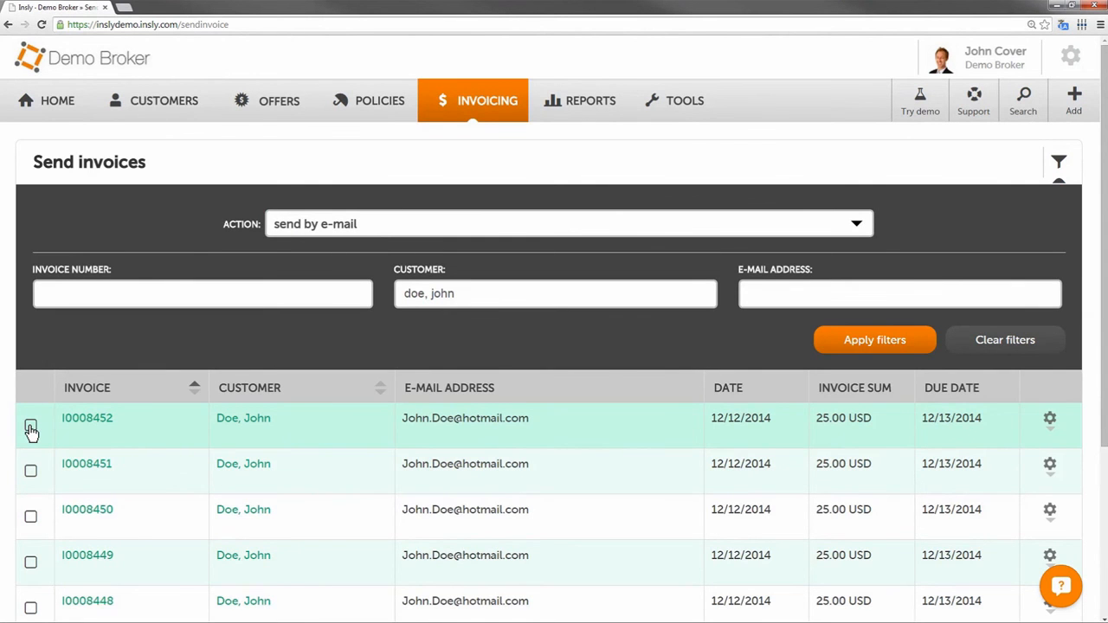
Step: E-mail the first two listed invoices in bulk using the standard template, and dismiss the confirmation
{"action": "left_click", "coordinate": [31, 470]}
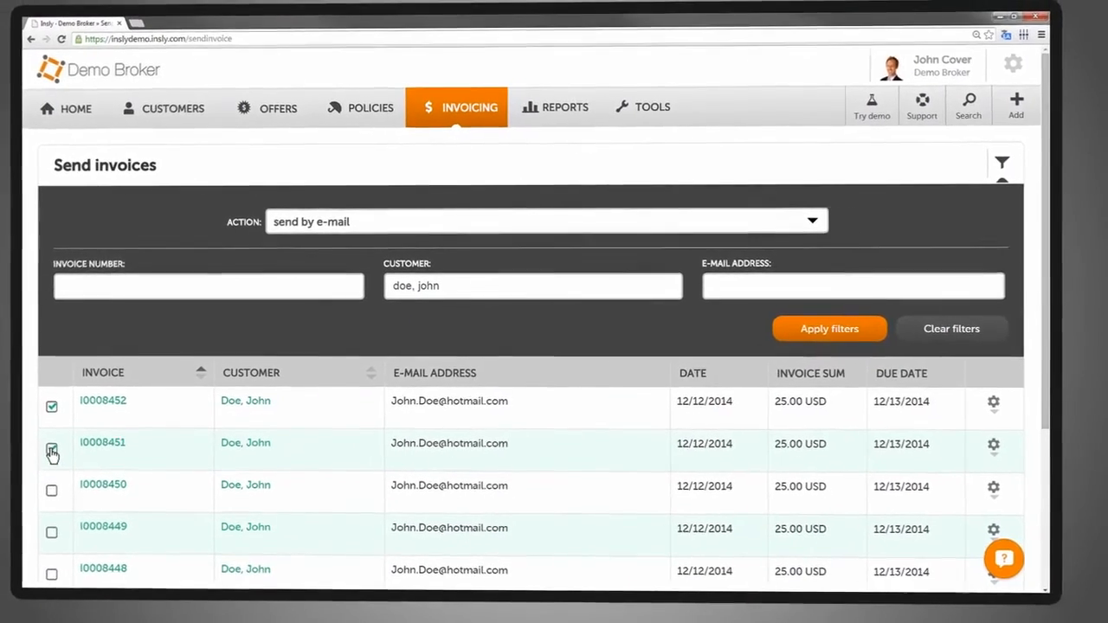
{"action": "scroll", "coordinate": [58, 442], "scroll_direction": "down", "scroll_amount": 5}
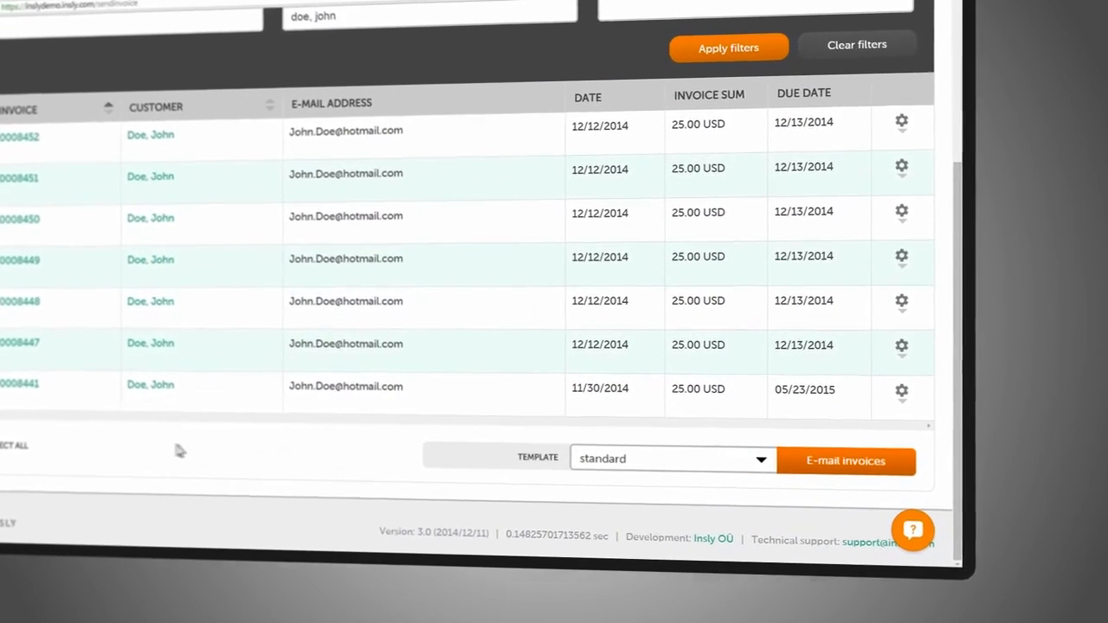
{"action": "left_click", "coordinate": [776, 455]}
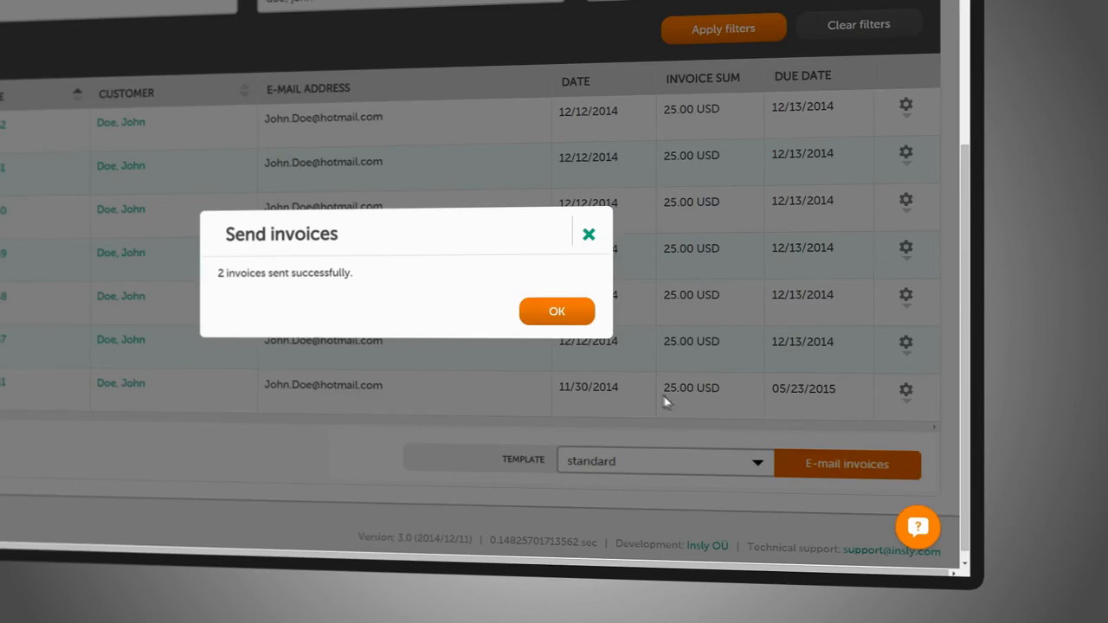
{"action": "left_click", "coordinate": [550, 314]}
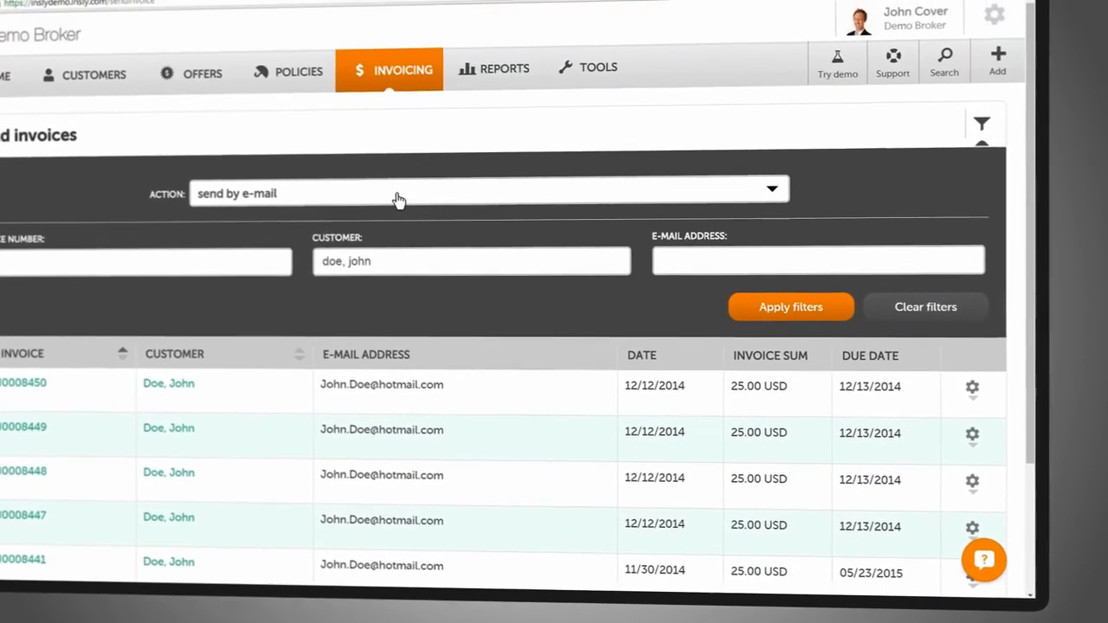
Step: Switch the action to print invoices, print the first two listed invoices with the standard template, and close the printout
{"action": "left_click", "coordinate": [384, 121]}
{"action": "left_click", "coordinate": [384, 160]}
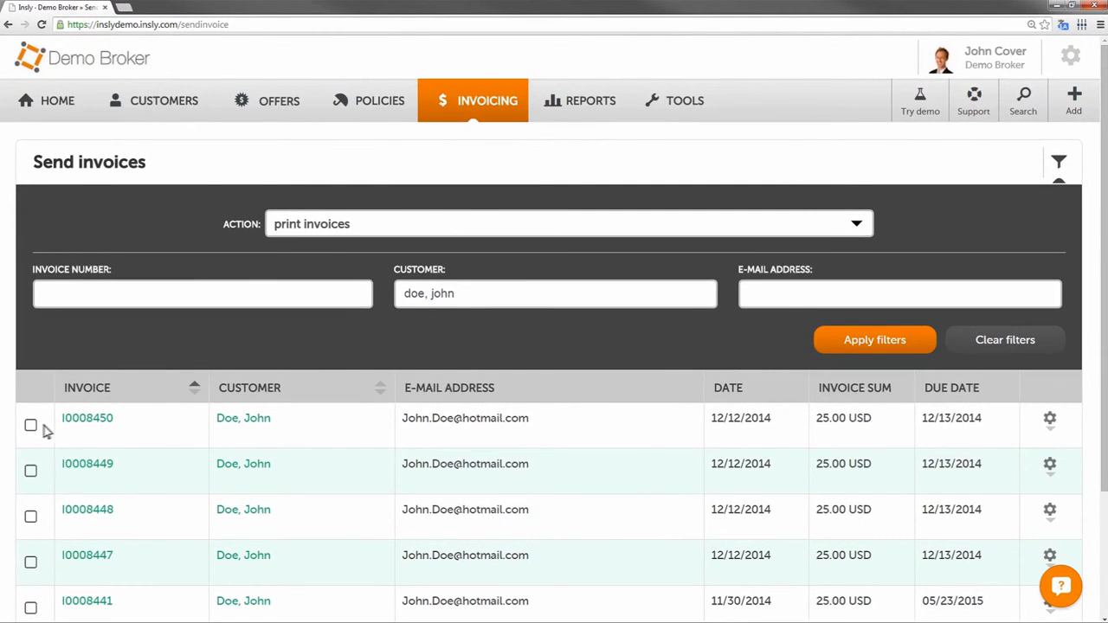
{"action": "left_click", "coordinate": [30, 427]}
{"action": "left_click", "coordinate": [30, 471]}
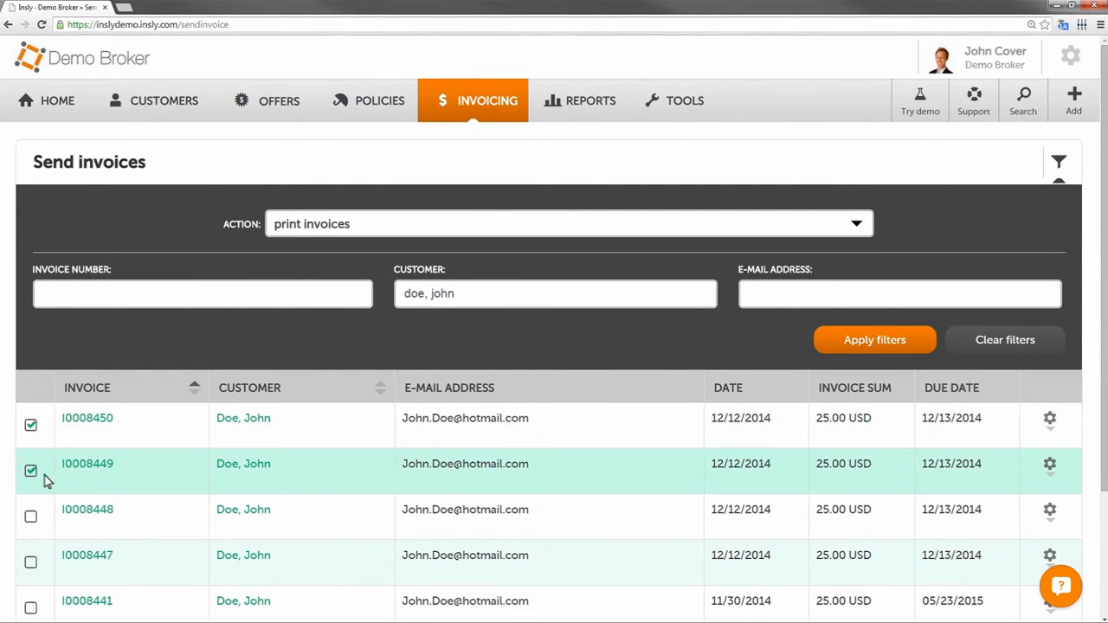
{"action": "scroll", "coordinate": [217, 507], "scroll_direction": "down", "scroll_amount": 1}
{"action": "scroll", "coordinate": [243, 510], "scroll_direction": "down", "scroll_amount": 1}
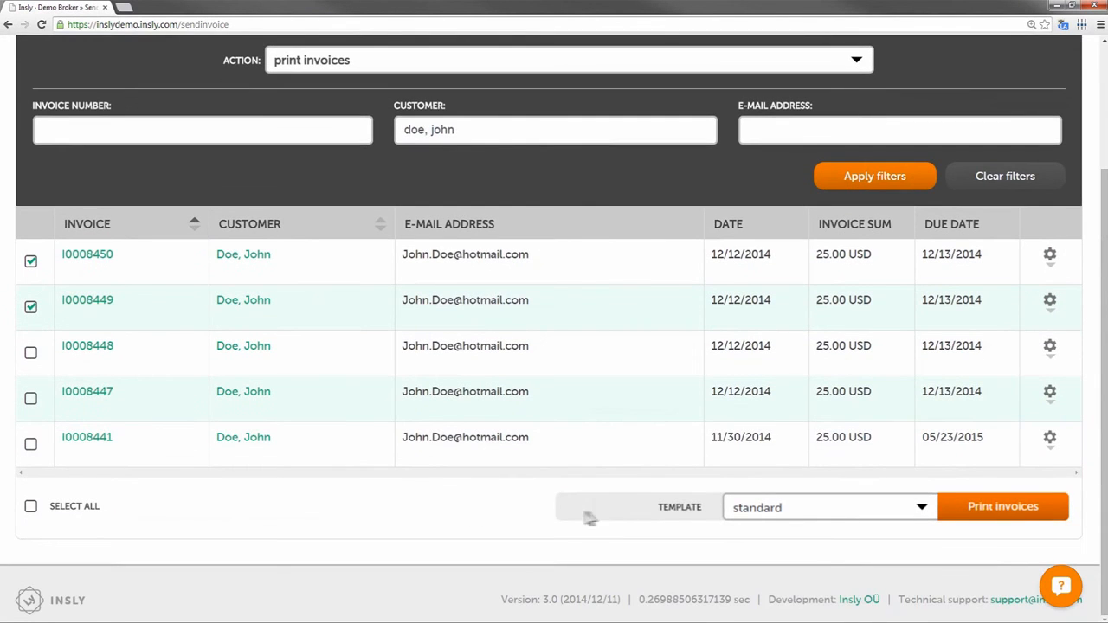
{"action": "left_click", "coordinate": [978, 510]}
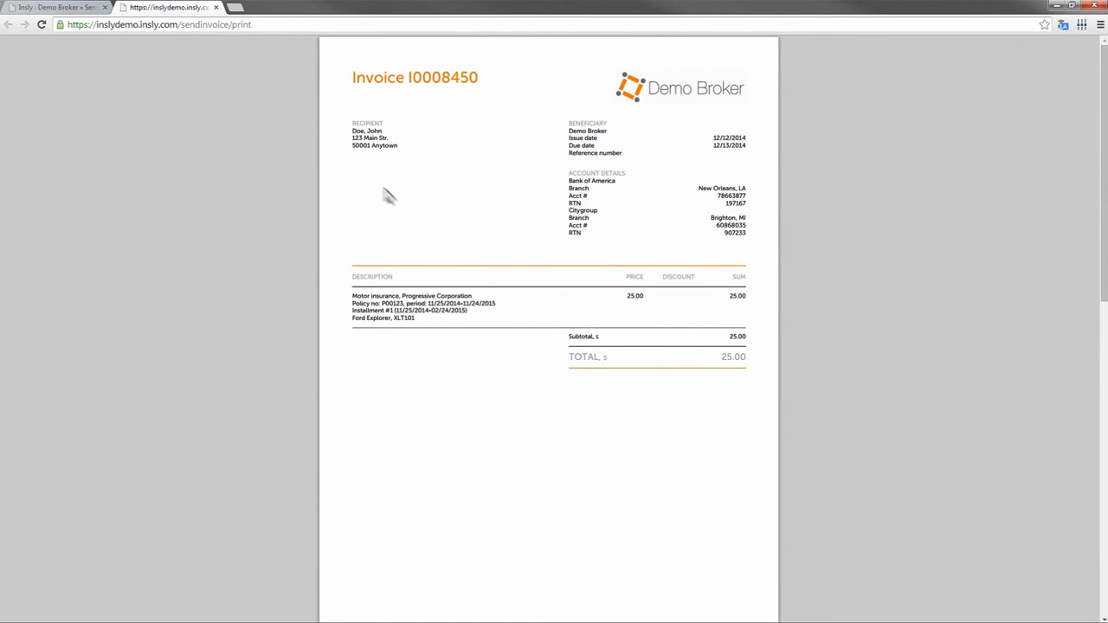
{"action": "left_click", "coordinate": [216, 8]}
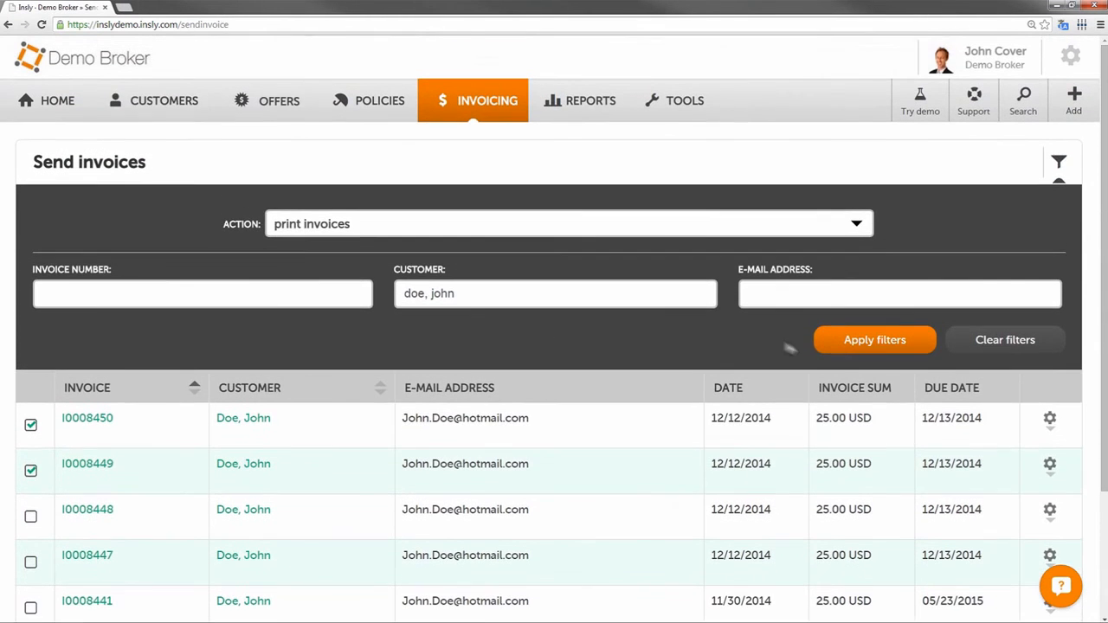
Step: Mark the first listed invoice as sent to customer and confirm it
{"action": "left_click", "coordinate": [1050, 423]}
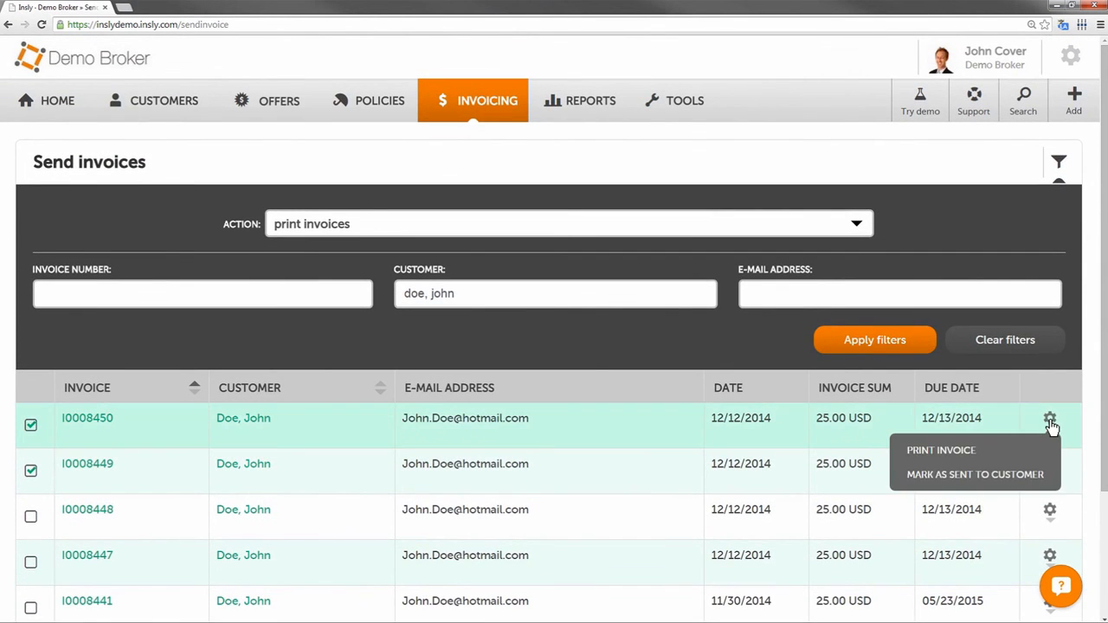
{"action": "left_click", "coordinate": [1050, 484]}
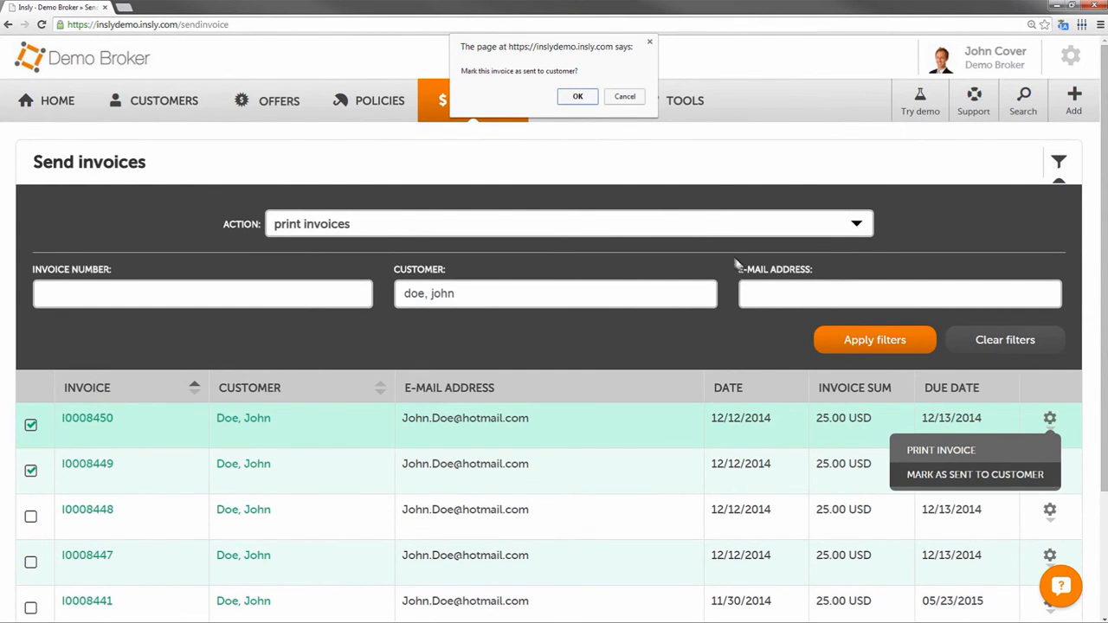
{"action": "left_click", "coordinate": [578, 97]}
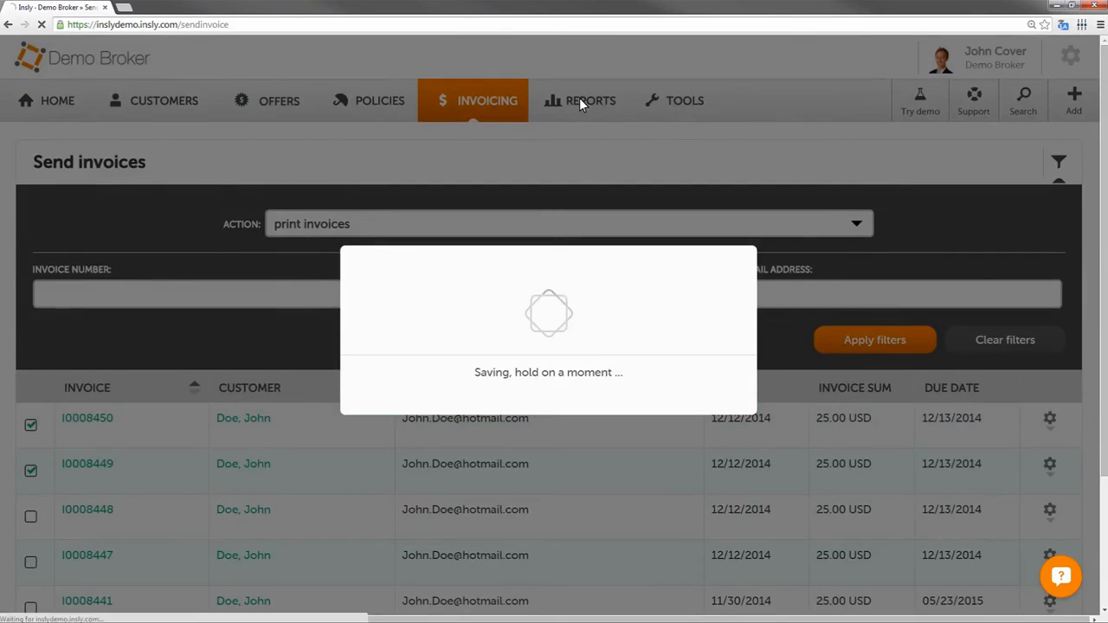